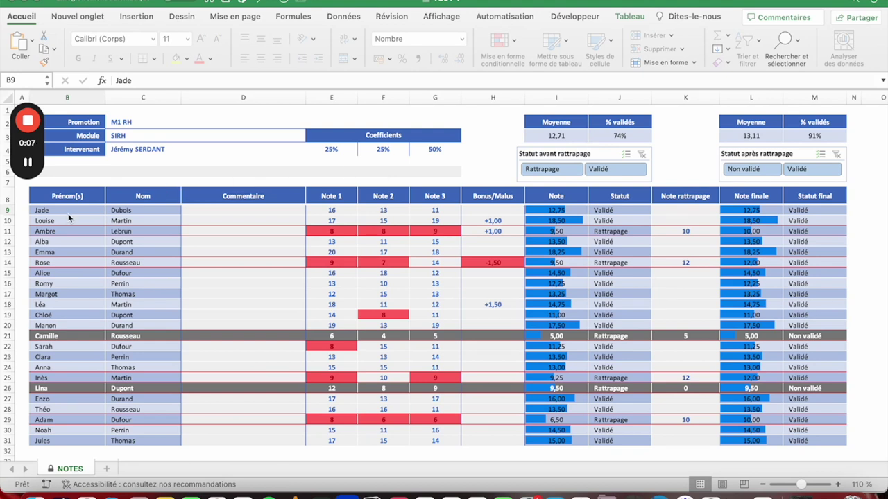
# Select the header values, coefficients, Note, Bonus/Malus and rattrapage cells to preview their messages
pyautogui.click(322, 212)
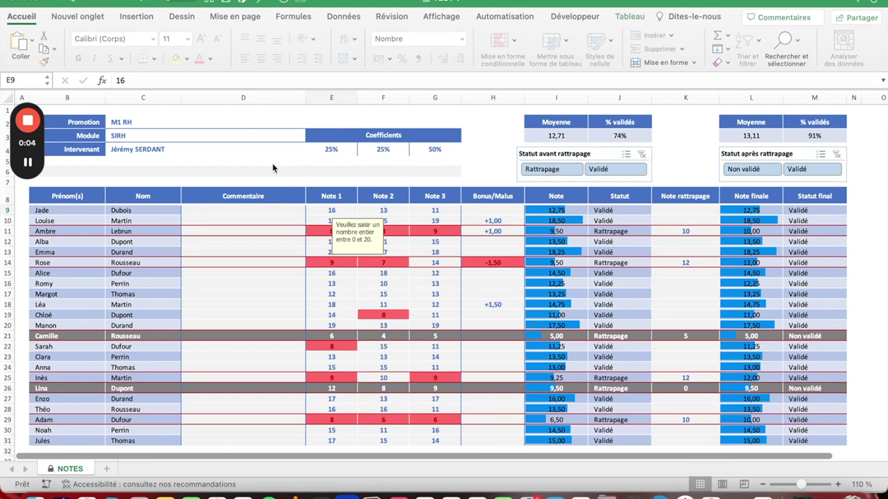
pyautogui.click(127, 123)
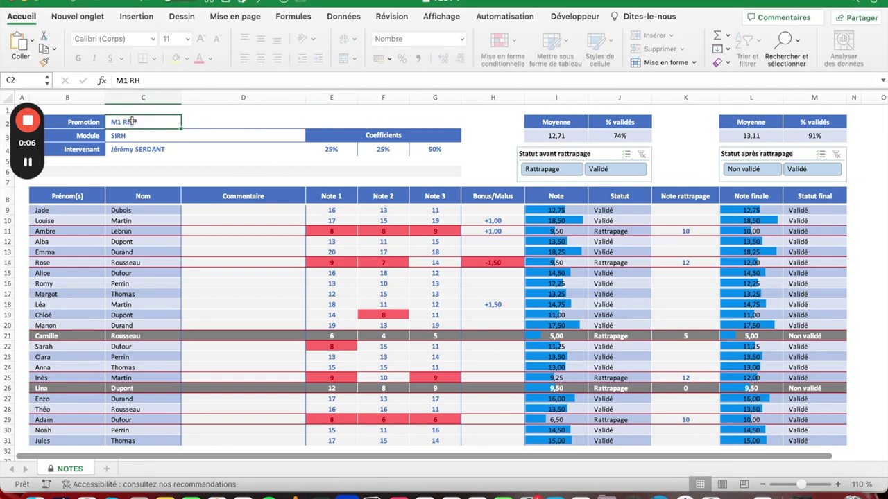
pyautogui.click(128, 134)
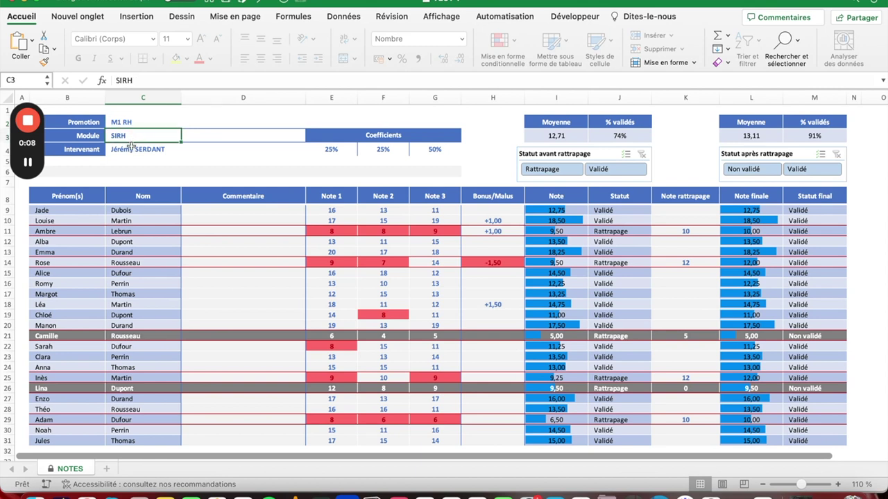
pyautogui.click(131, 149)
pyautogui.moveTo(329, 149); pyautogui.dragTo(451, 150)
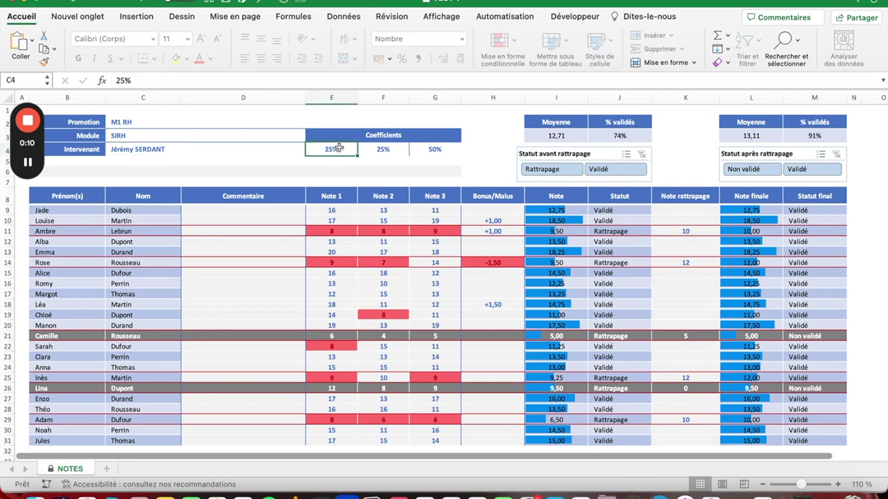
pyautogui.moveTo(323, 210); pyautogui.dragTo(434, 262)
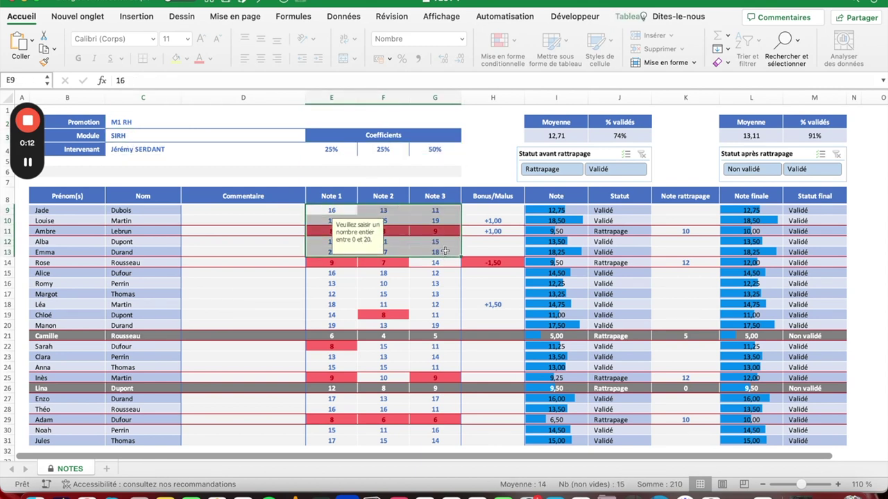
pyautogui.moveTo(493, 210); pyautogui.dragTo(492, 273)
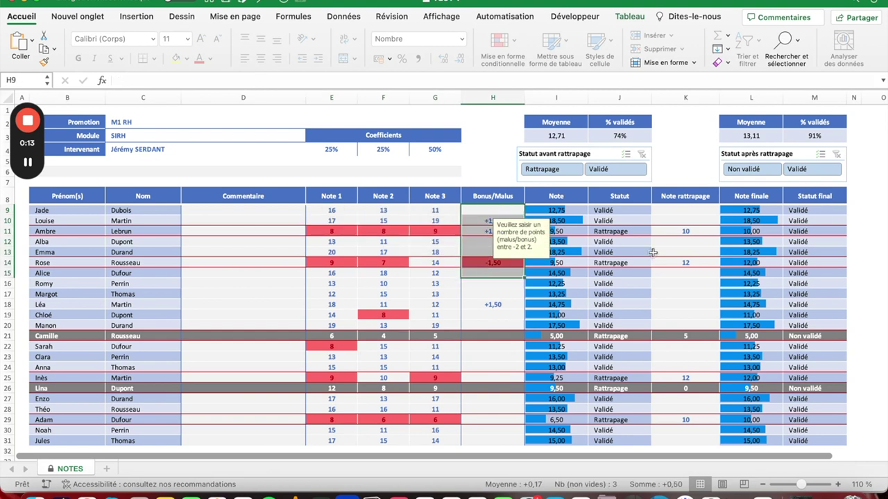
pyautogui.click(682, 208)
pyautogui.click(322, 212)
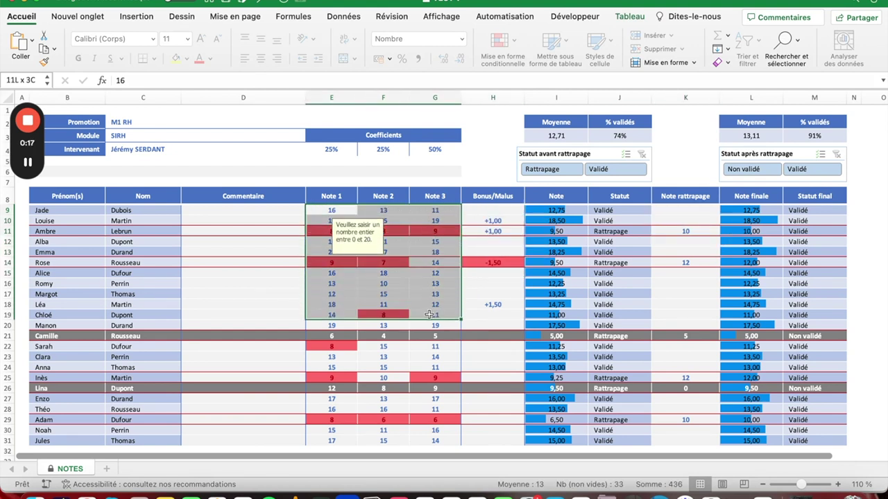
pyautogui.moveTo(323, 211); pyautogui.dragTo(429, 315)
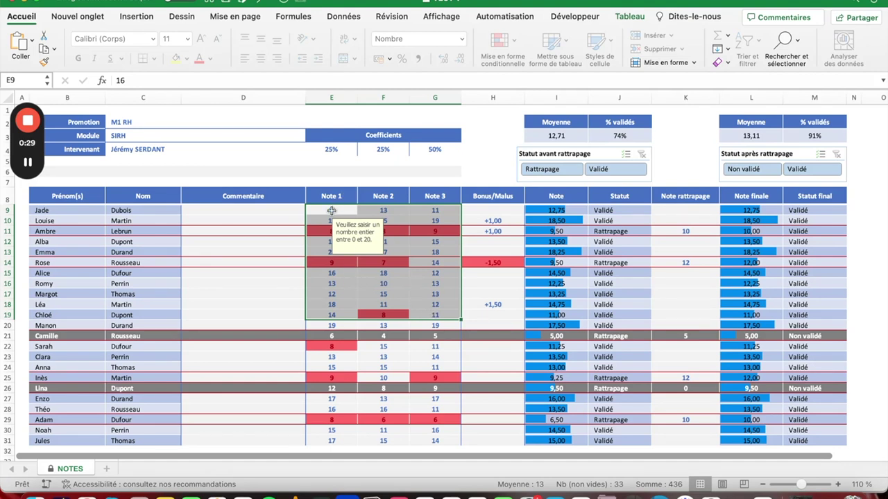
pyautogui.click(332, 211)
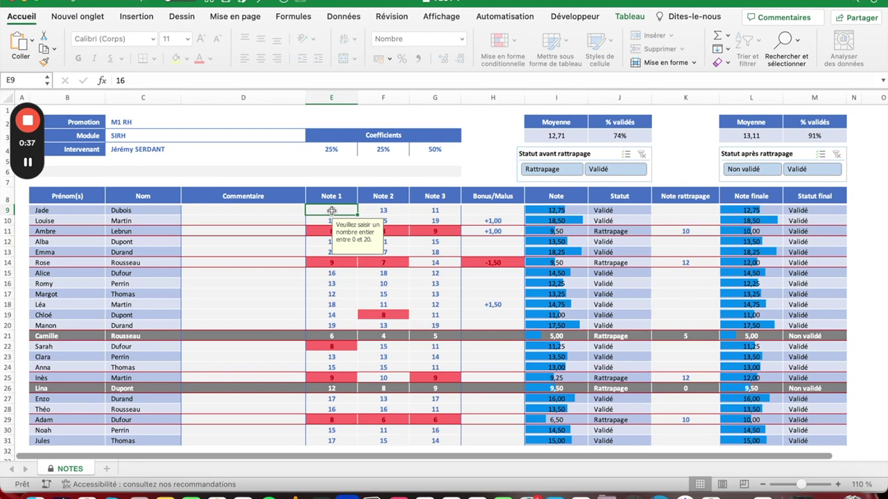
pyautogui.click(479, 210)
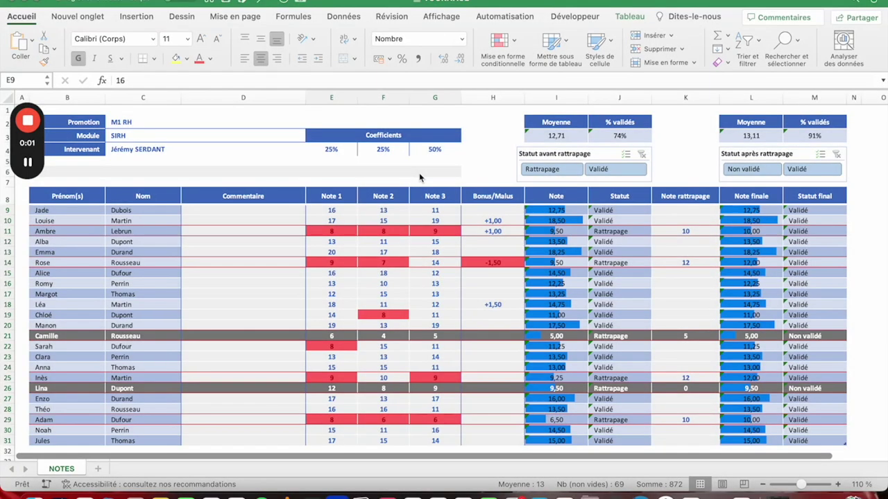
# Select E9:G31 and open Data Validation, reviewing its Options, Input Message and Error Alert tabs
pyautogui.press('super+shift+Down')
pyautogui.press('super+shift+Right')
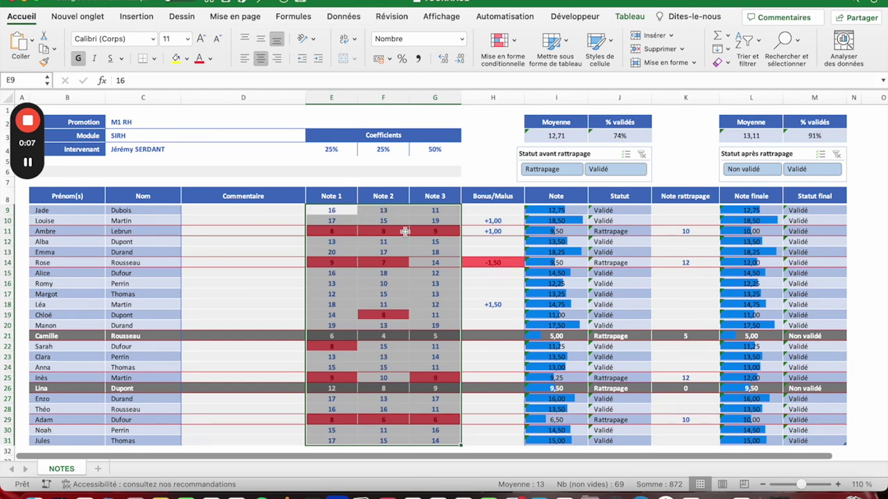
pyautogui.click(344, 17)
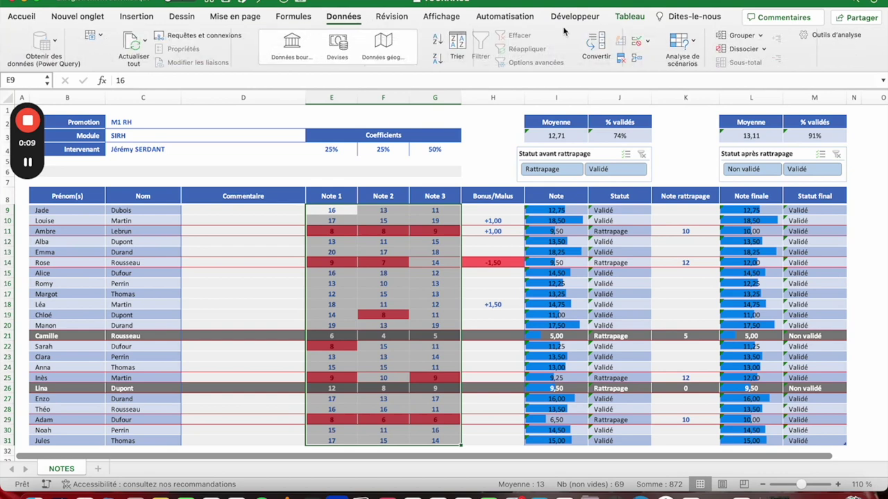
pyautogui.click(635, 40)
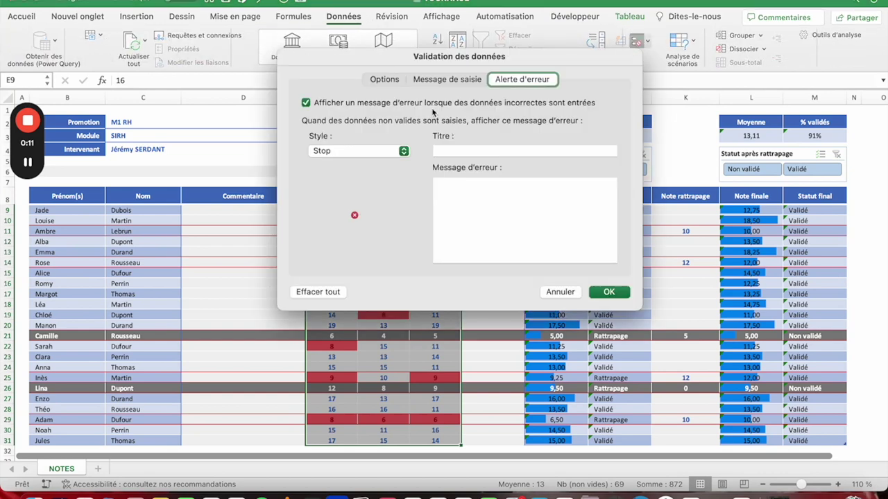
pyautogui.click(387, 79)
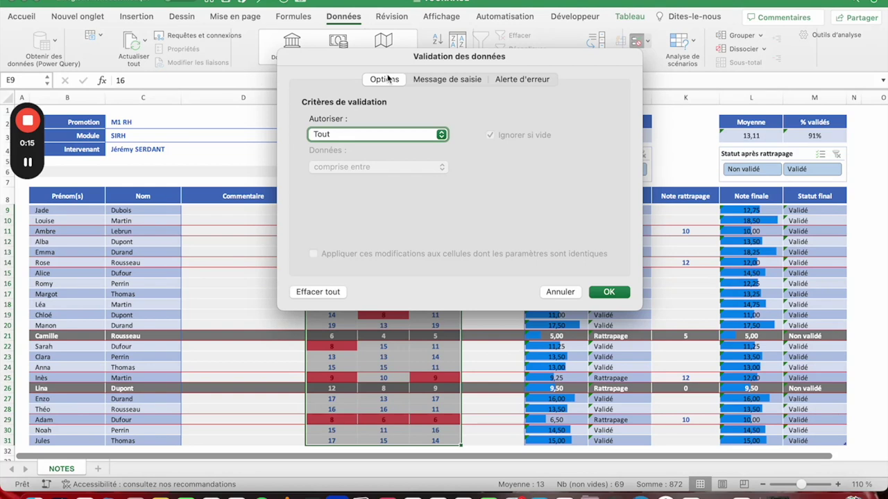
pyautogui.click(446, 79)
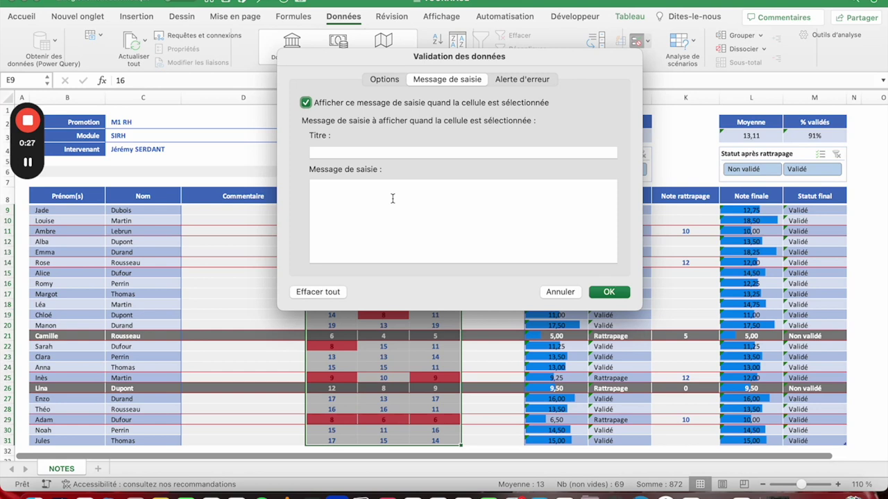
pyautogui.click(521, 80)
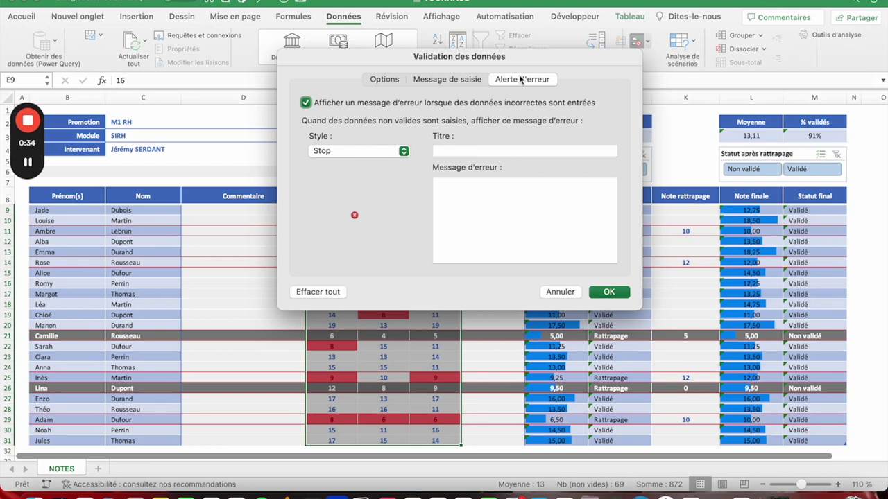
pyautogui.click(381, 81)
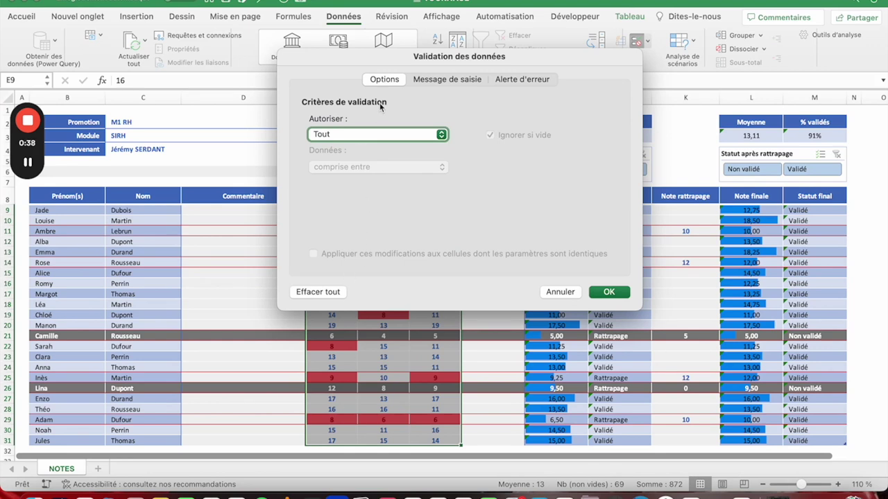
# Allow only whole numbers between 0 and 20 in the selected grade cells
pyautogui.click(368, 135)
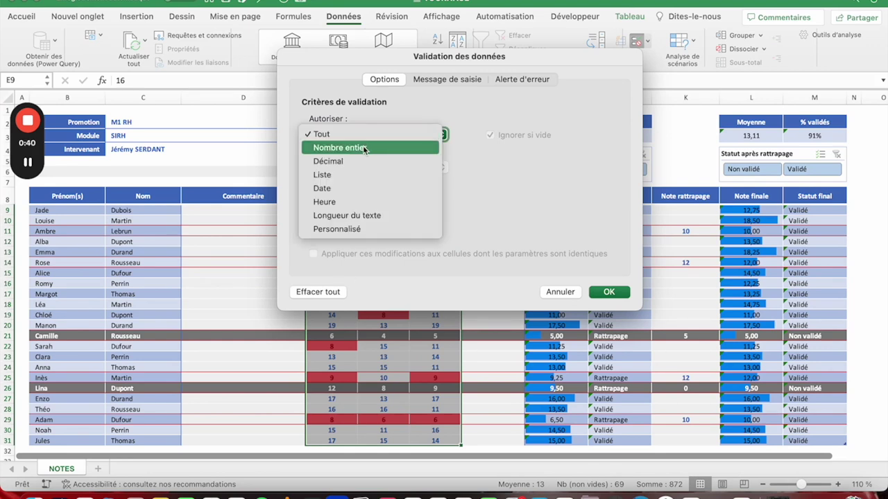
pyautogui.click(363, 148)
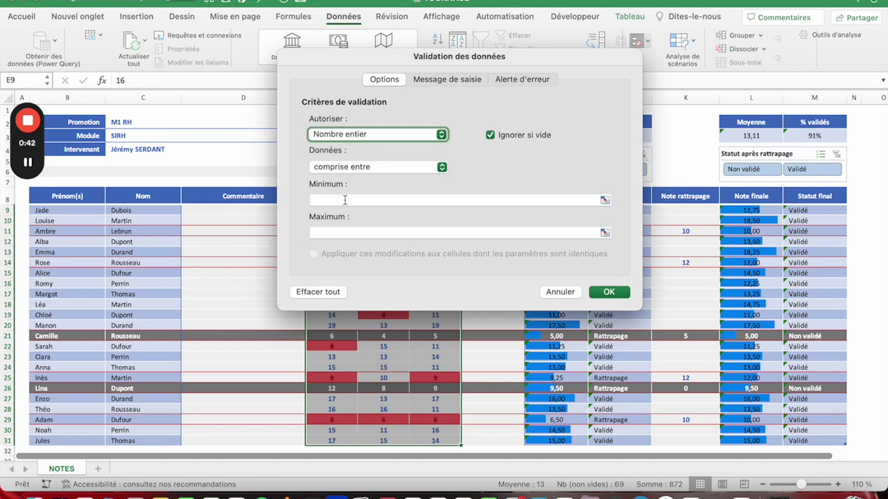
pyautogui.click(344, 199)
pyautogui.write('0')
pyautogui.press('Tab')
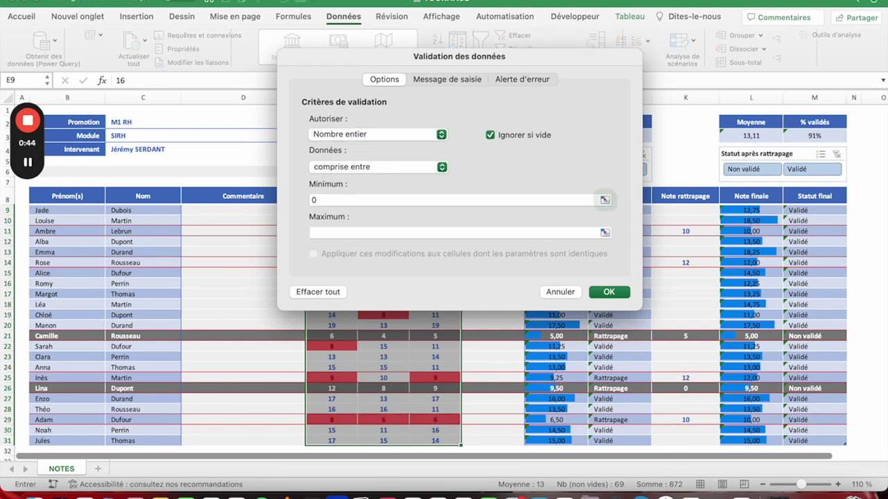
pyautogui.press('Tab')
pyautogui.write('20')
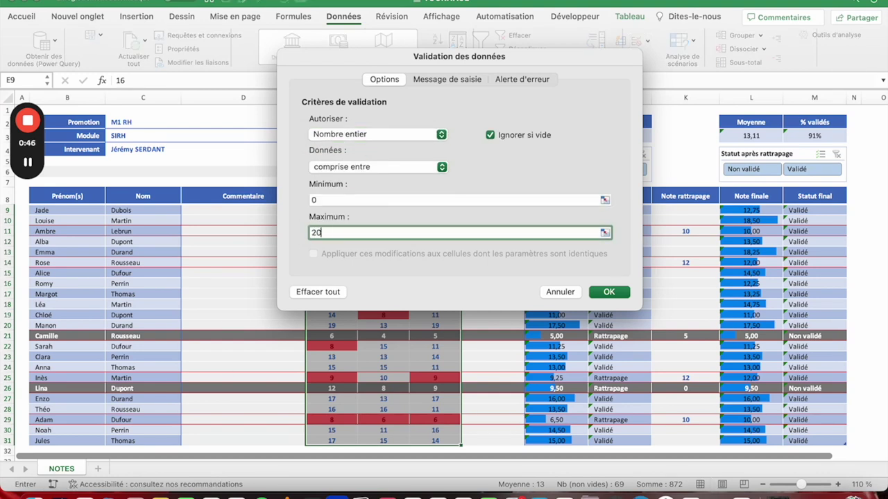
pyautogui.click(615, 292)
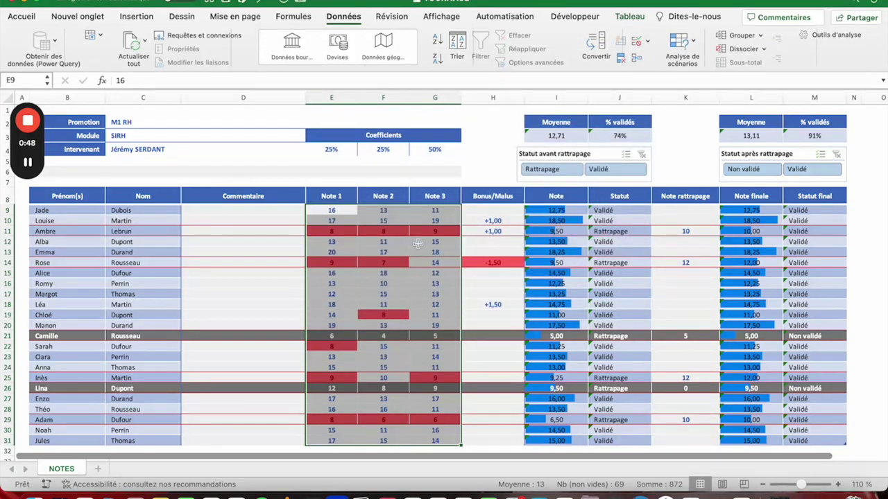
pyautogui.click(339, 209)
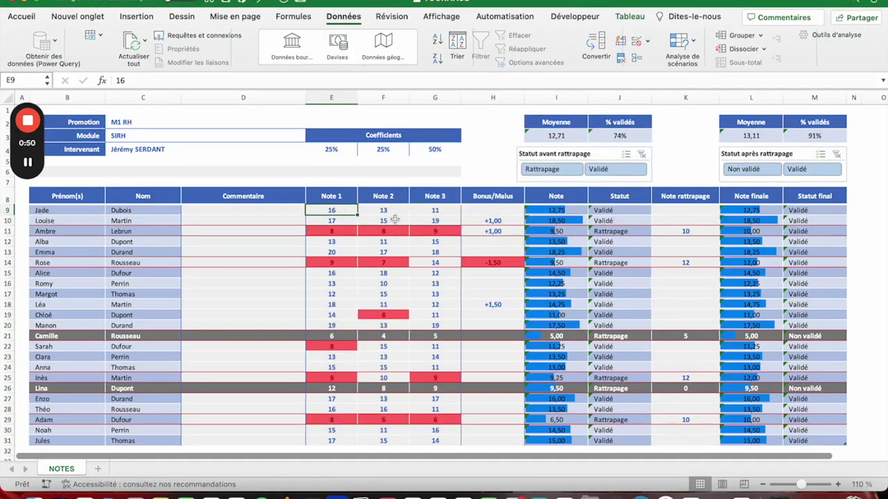
pyautogui.write('14')
pyautogui.press('Return')
pyautogui.press('Up')
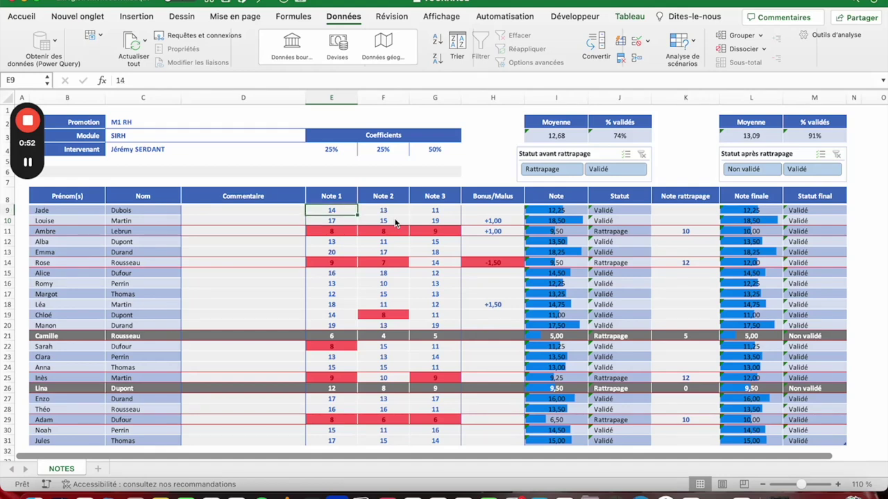
pyautogui.write('21')
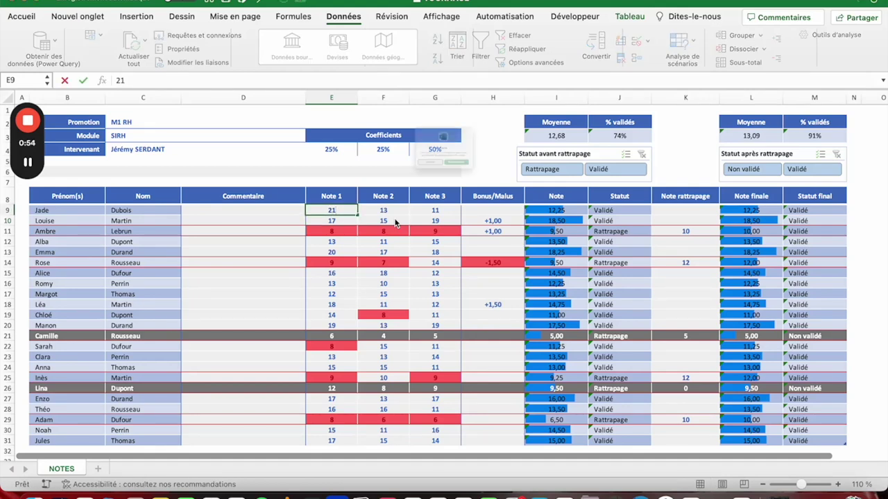
pyautogui.press('Return')
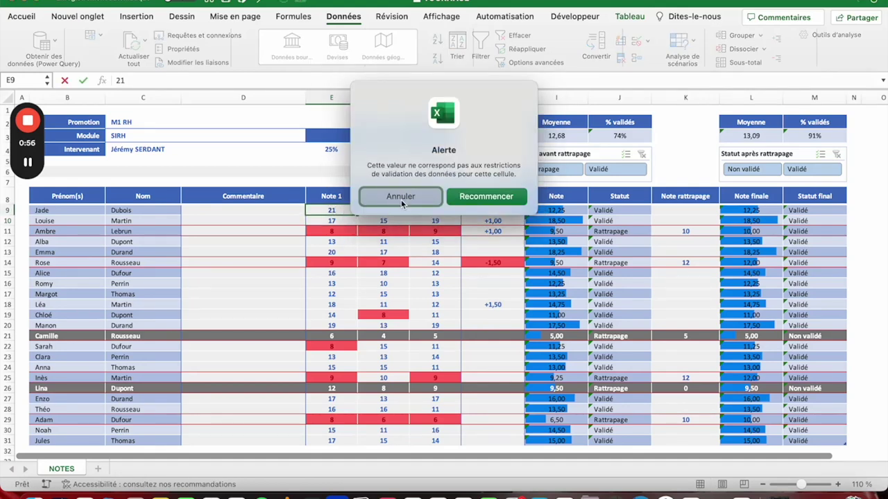
pyautogui.click(401, 197)
pyautogui.write('16')
pyautogui.press('Return')
pyautogui.click(328, 211)
pyautogui.hotkey('shift', 'Right')
pyautogui.hotkey('shift', 'Right')
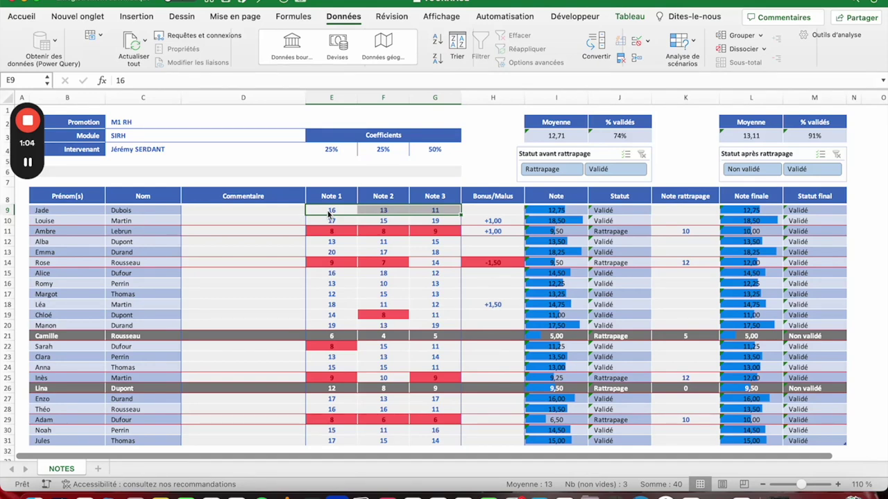
pyautogui.hotkey('ctrl', 'shift', 'Down')
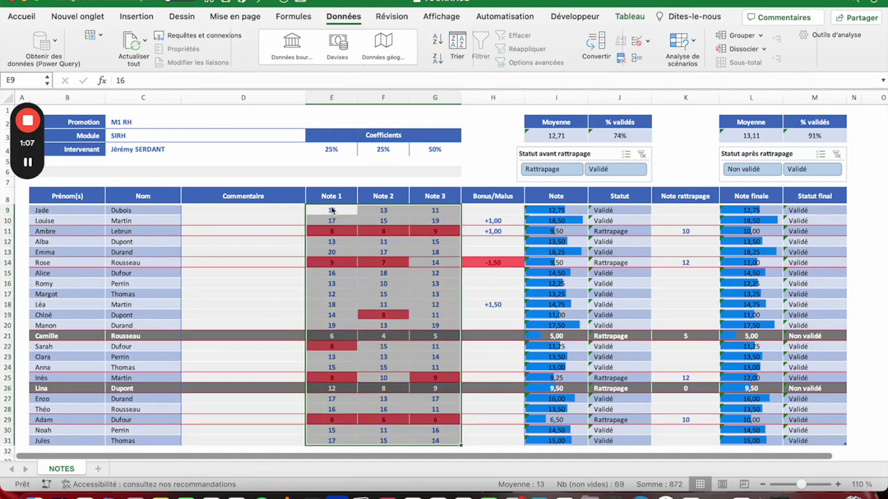
# Set the grades' input message to 'Vous devez saisir un nombre entier situé entre 0 et 20.'
pyautogui.click(636, 41)
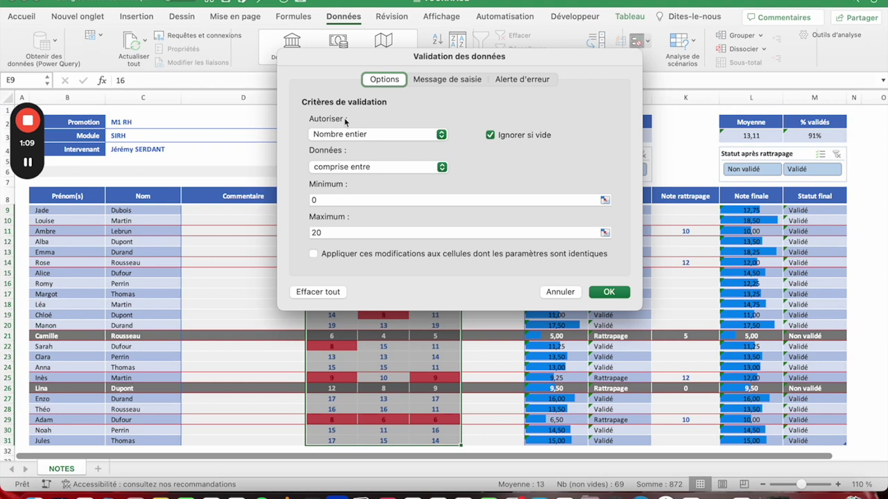
pyautogui.click(432, 79)
pyautogui.click(362, 201)
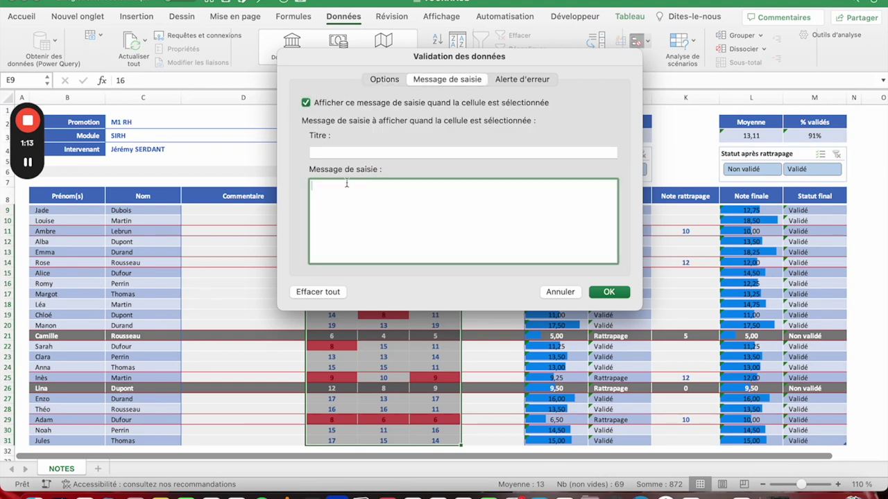
pyautogui.write('Vous devez ')
pyautogui.write('saisir une note si')
pyautogui.write('u')
pyautogui.press('BackSpace')
pyautogui.press('BackSpace')
pyautogui.press('BackSpace')
pyautogui.write('nombre entier situé entre 0 et ')
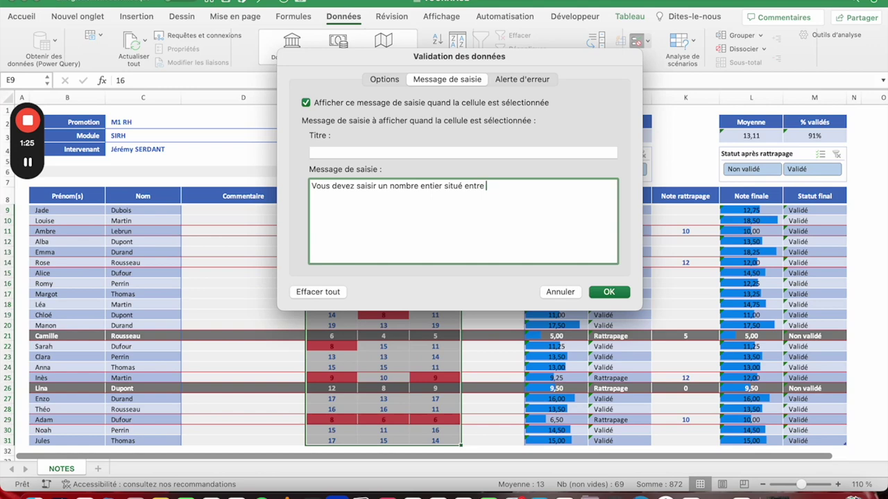
pyautogui.write('20.')
pyautogui.click(609, 292)
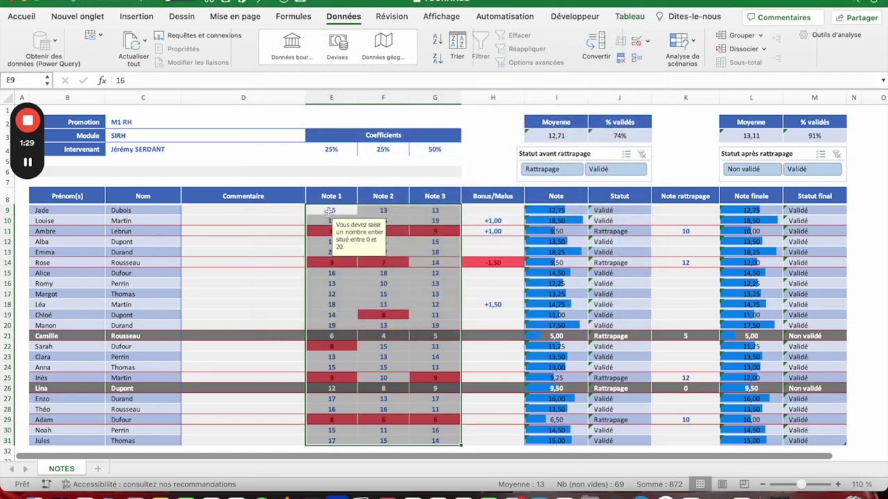
pyautogui.click(333, 274)
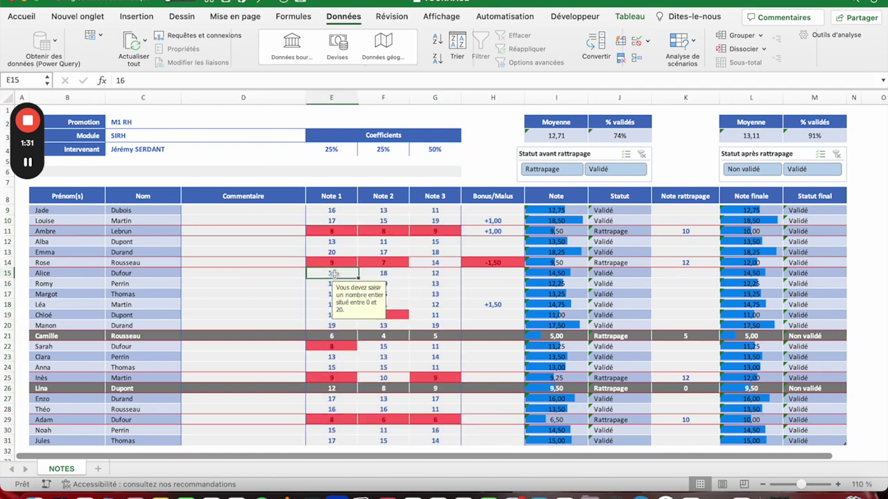
pyautogui.click(325, 208)
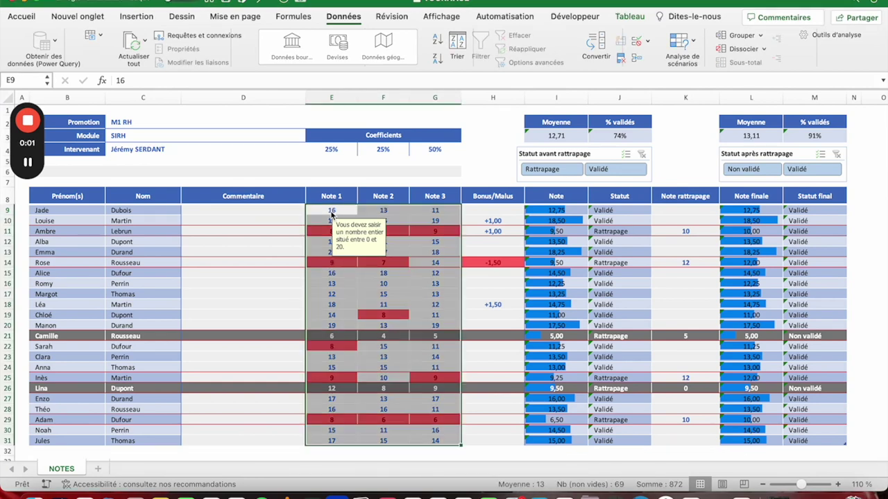
pyautogui.click(331, 212)
pyautogui.write('21')
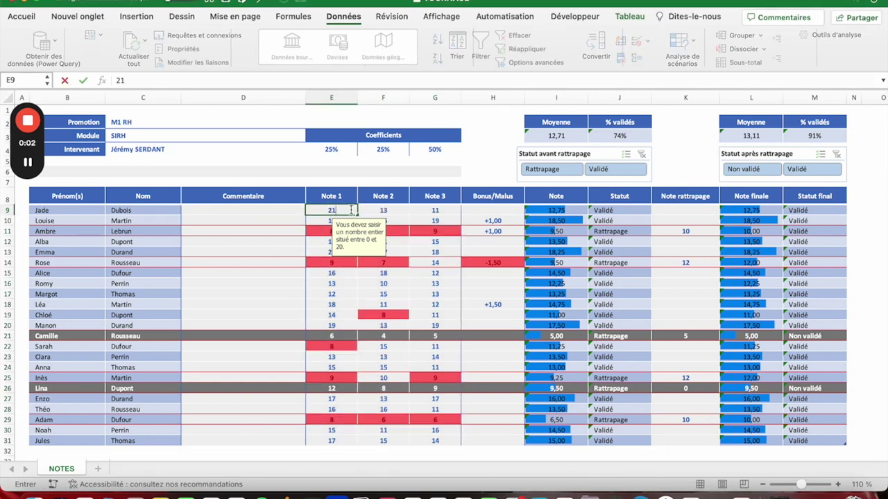
pyautogui.press('Return')
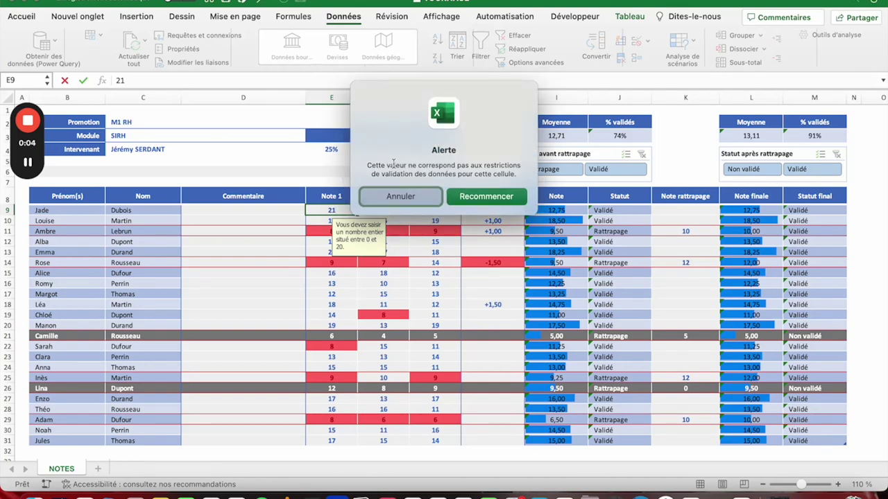
pyautogui.moveTo(368, 165); pyautogui.dragTo(519, 176)
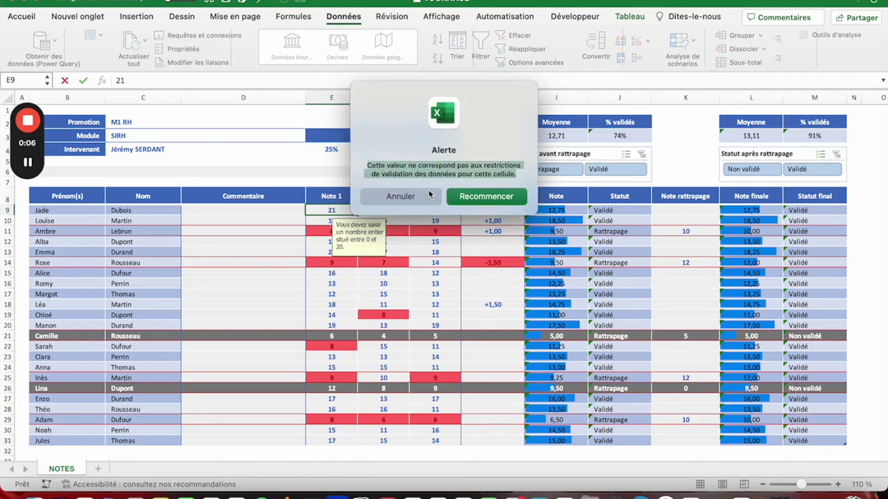
pyautogui.click(399, 196)
pyautogui.moveTo(319, 211)
pyautogui.mouseDown()
pyautogui.moveTo(388, 261)
pyautogui.moveTo(427, 439)
pyautogui.mouseUp()
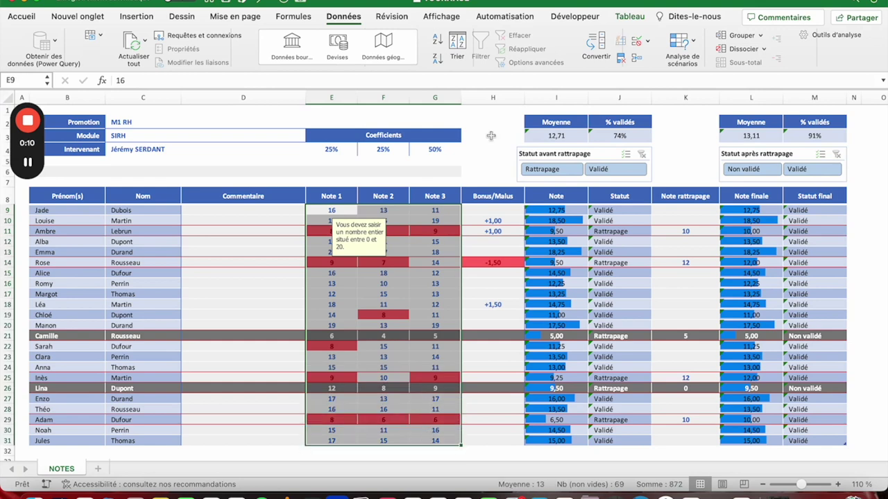
# Set the grades' error alert to 'La valeur saisie doit être un nombre entier entre 0 et 20.'
pyautogui.click(637, 42)
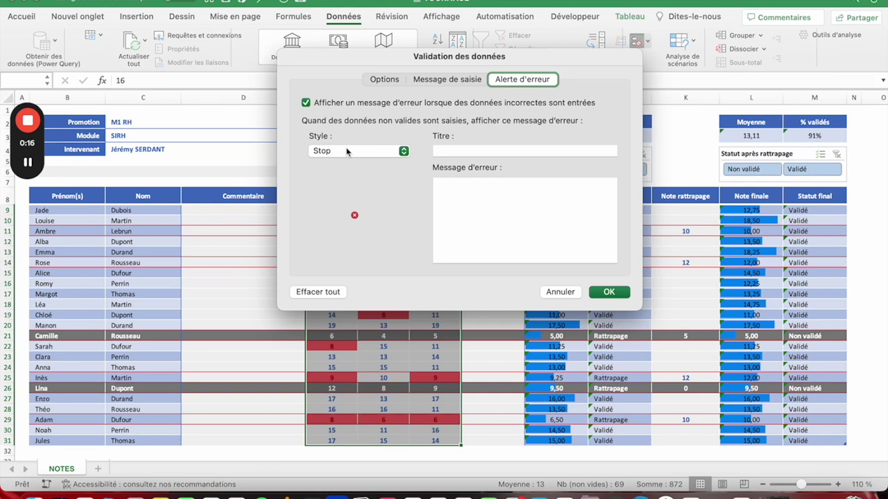
pyautogui.click(450, 185)
pyautogui.write('La valeur saisie doit être un nombre')
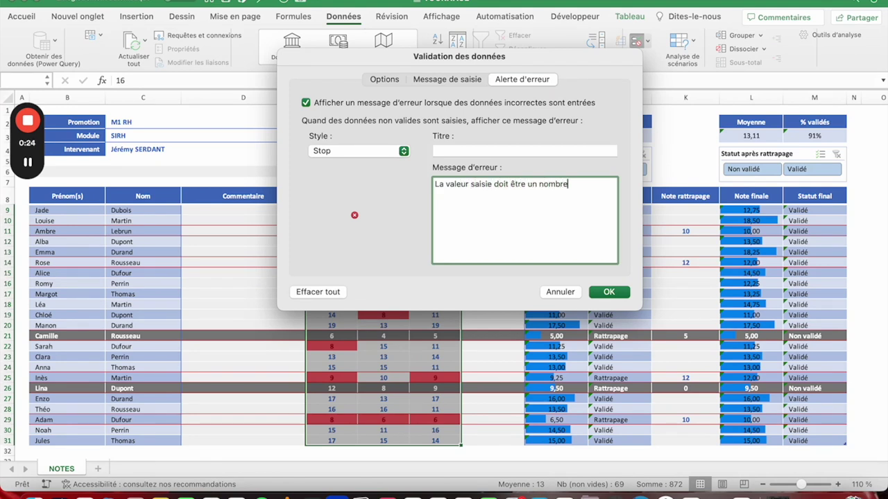
pyautogui.write(' entier entre 0 et')
pyautogui.click(608, 292)
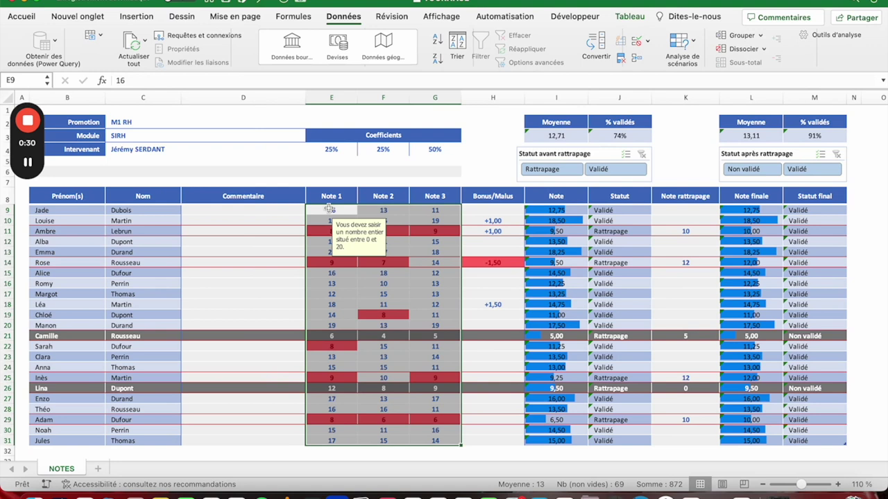
pyautogui.click(330, 210)
pyautogui.click(390, 210)
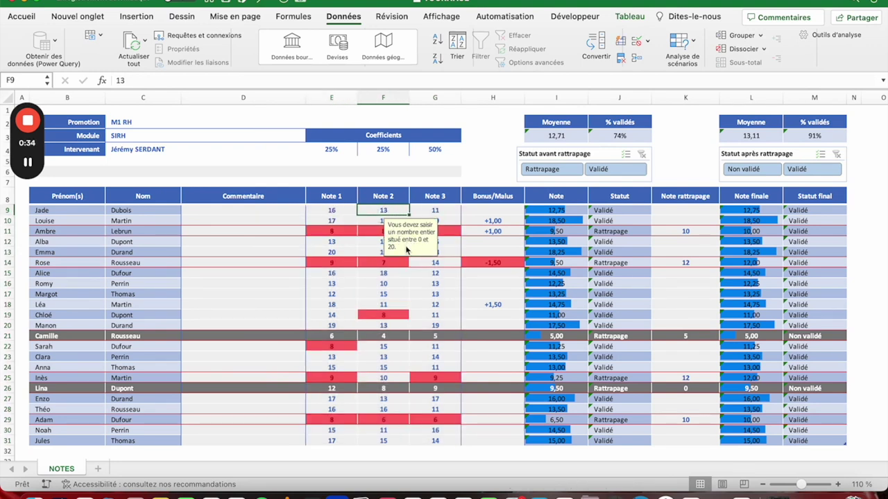
pyautogui.click(326, 211)
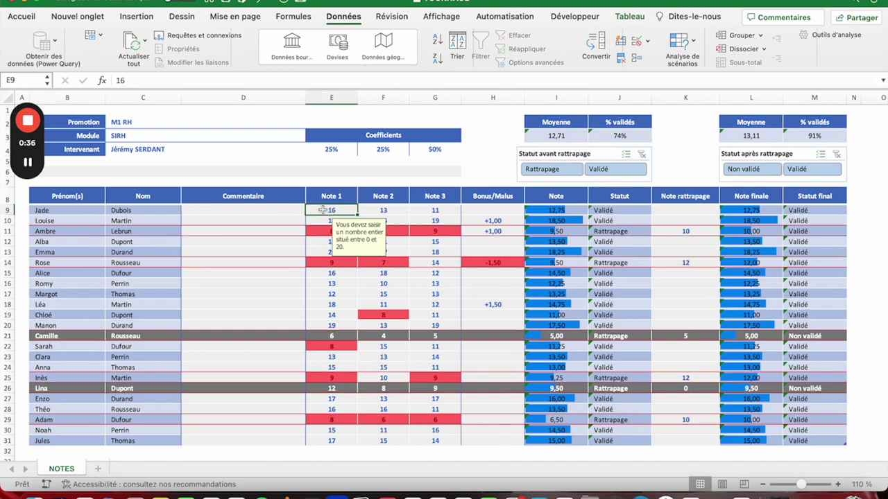
pyautogui.write('21')
pyautogui.press('Return')
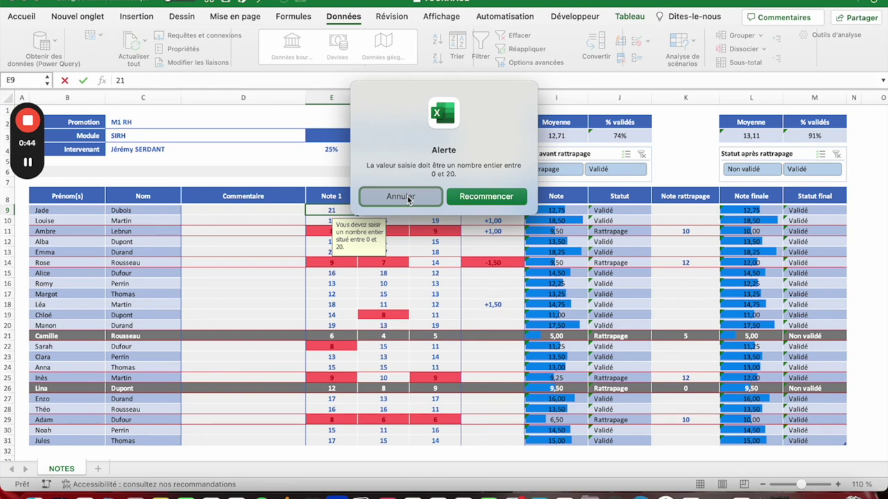
pyautogui.click(408, 197)
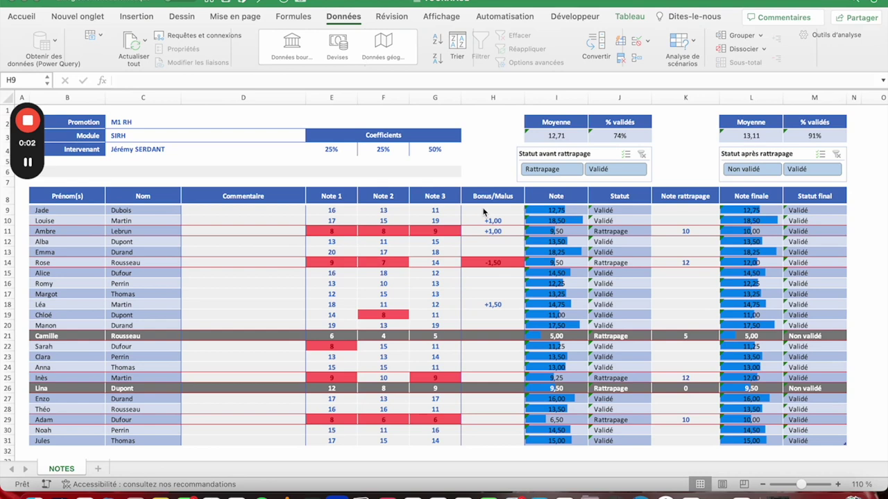
# Limit the Bonus/Malus cells H9:H31 to decimal values from -2 to 2
pyautogui.hotkey('ctrl', 'space')
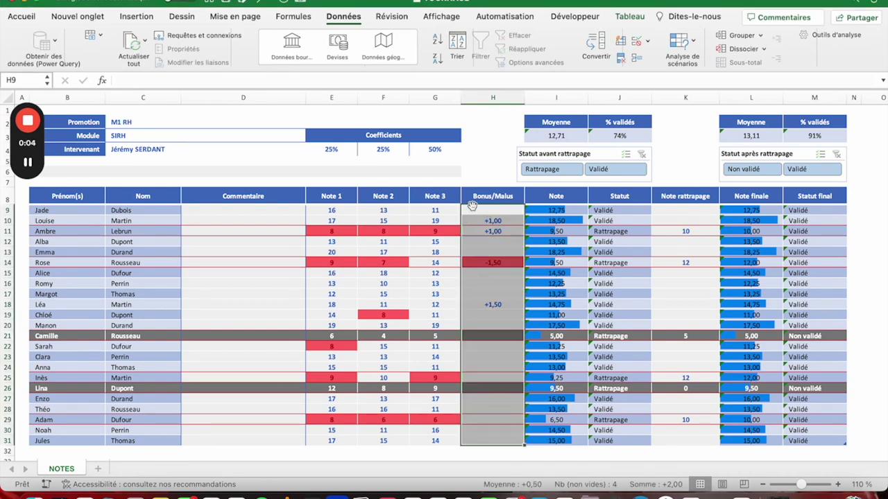
pyautogui.click(639, 42)
pyautogui.click(331, 137)
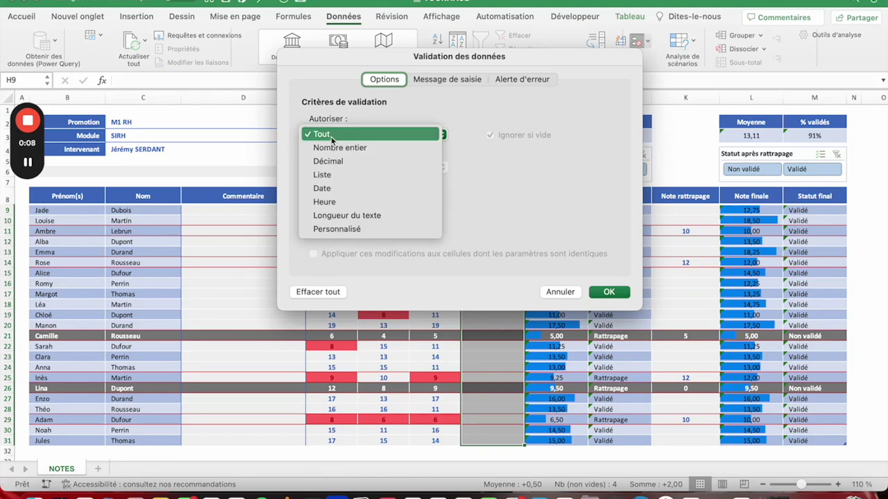
pyautogui.click(332, 162)
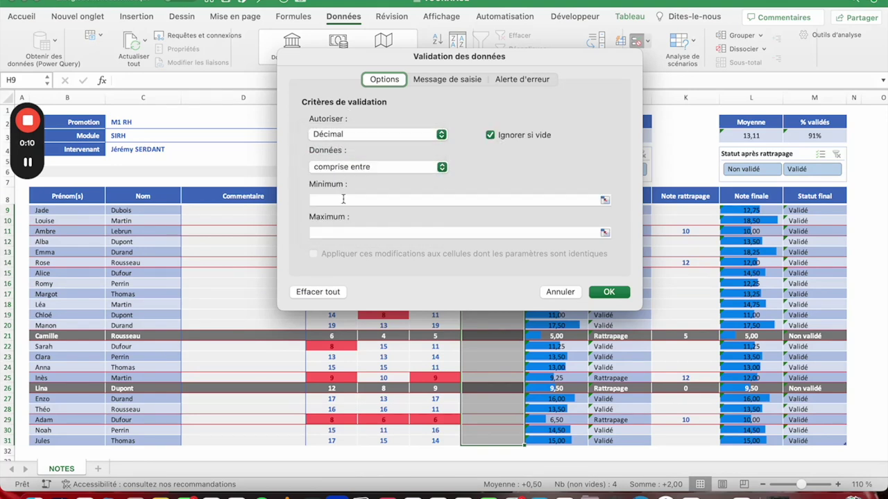
pyautogui.click(343, 199)
pyautogui.write('-2')
pyautogui.click(458, 232)
pyautogui.write('2')
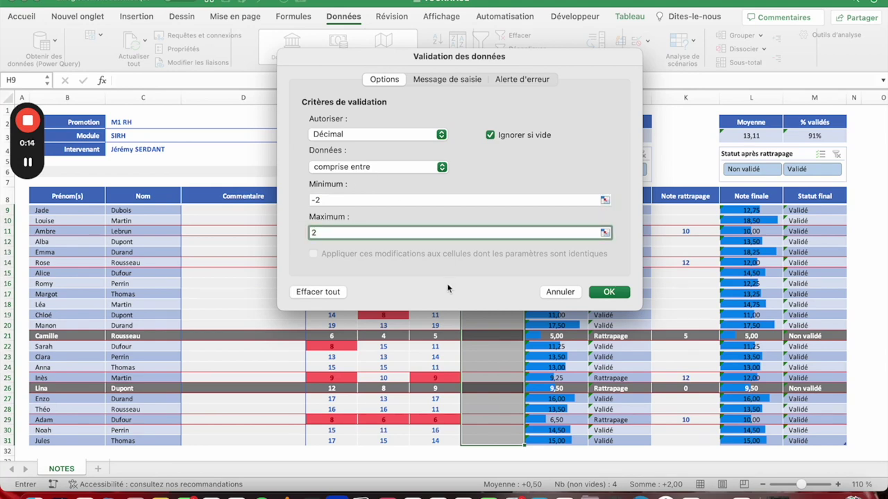
pyautogui.click(615, 292)
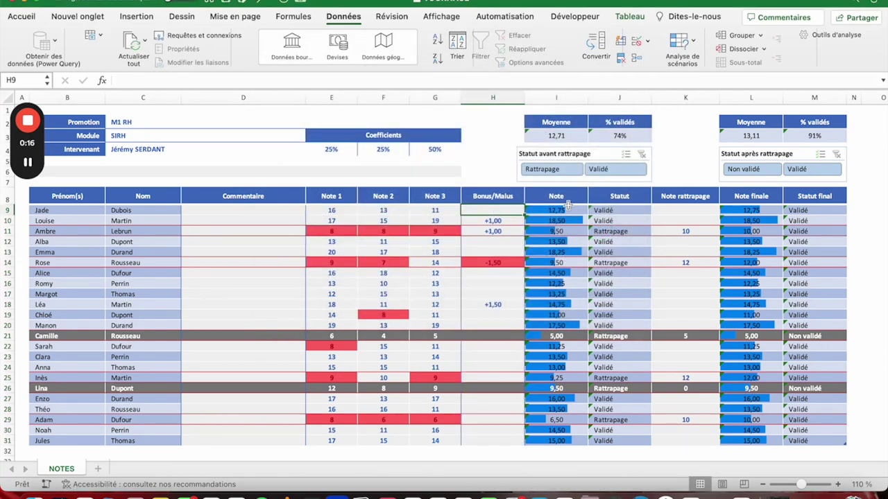
pyautogui.write('+2')
pyautogui.hotkey('ctrl', 'Return')
pyautogui.write('-')
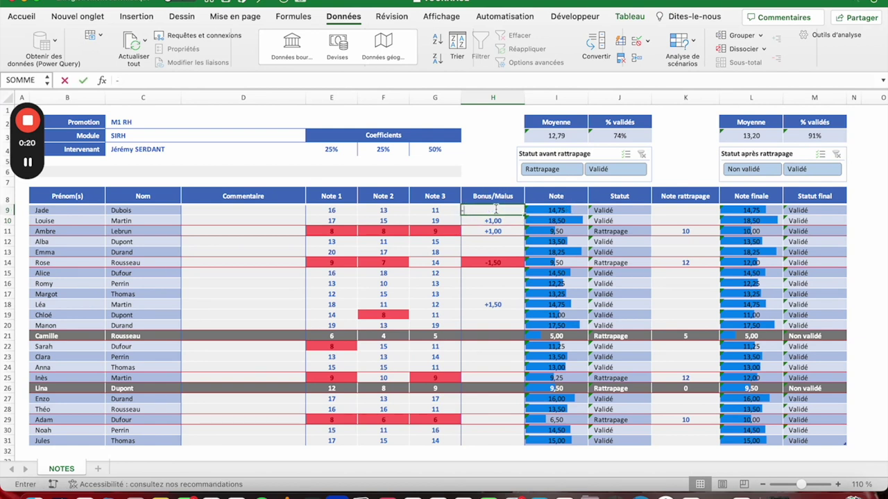
pyautogui.write('2')
pyautogui.hotkey('ctrl', 'Return')
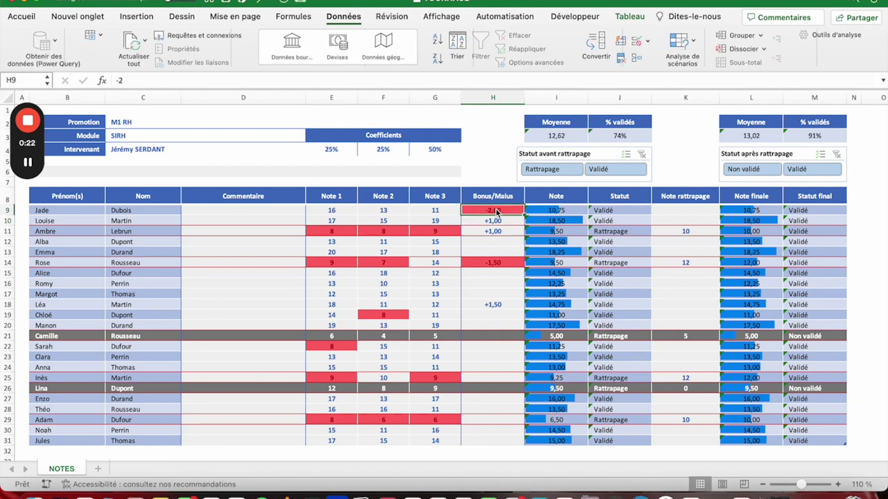
pyautogui.write('-3')
pyautogui.hotkey('ctrl', 'Return')
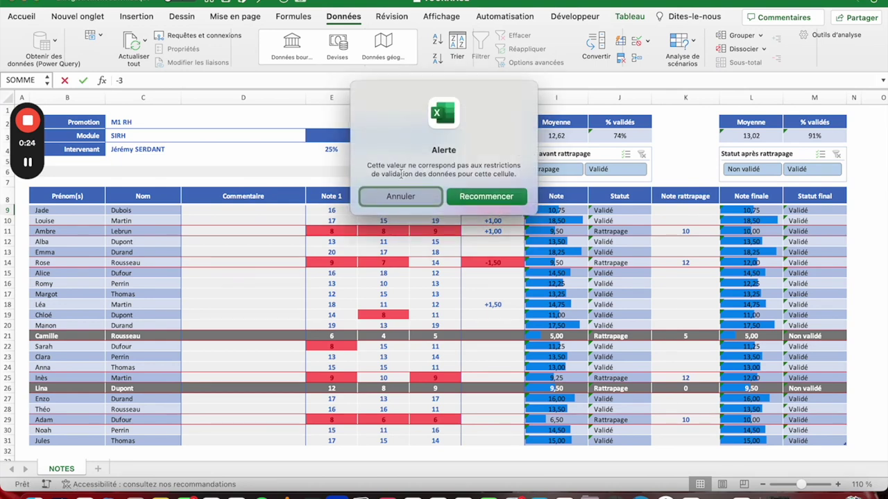
pyautogui.click(401, 197)
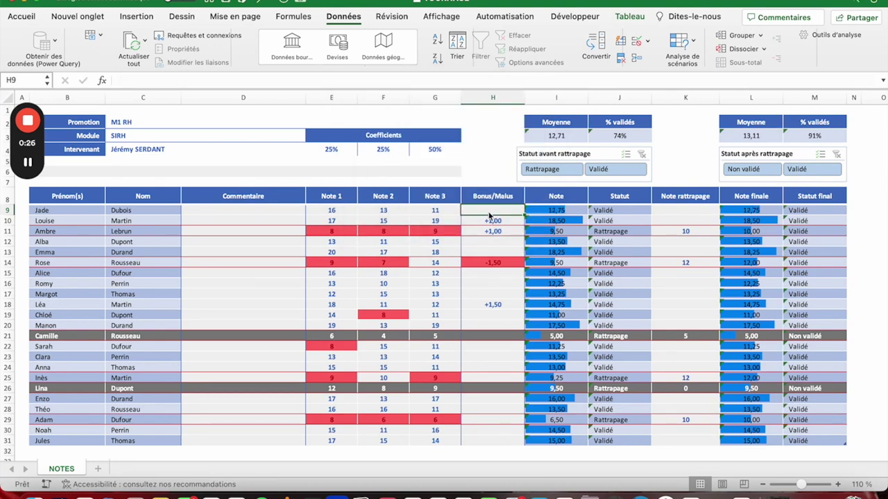
pyautogui.moveTo(489, 211); pyautogui.dragTo(506, 428)
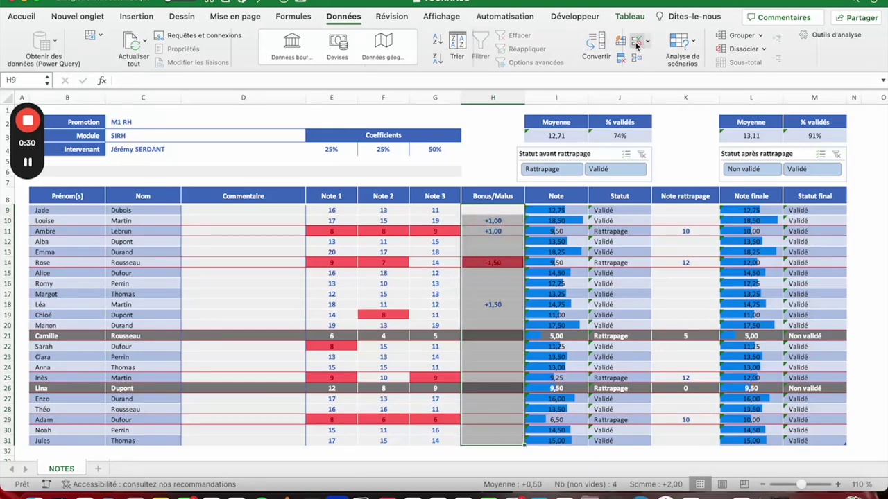
# Add a Bonus/Malus input message asking for a number of points (bonus/malus) between -2 and 2
pyautogui.click(636, 43)
pyautogui.click(444, 79)
pyautogui.click(379, 193)
pyautogui.write('Vous dez')
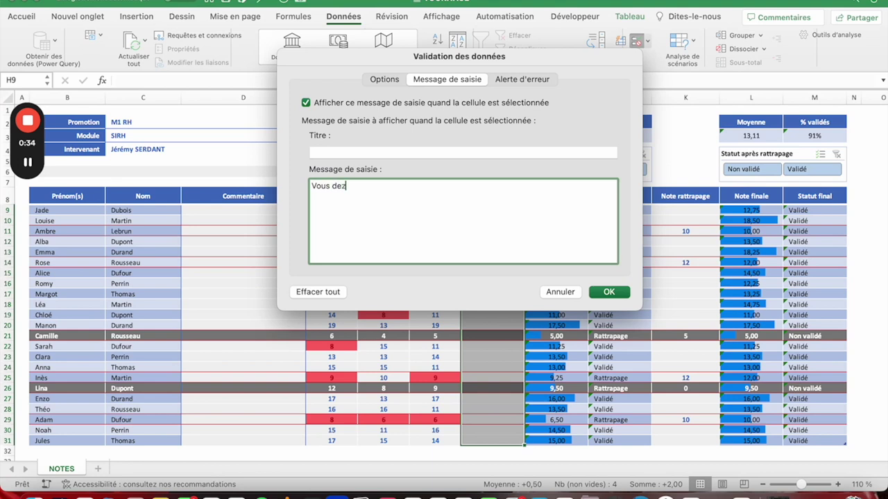
pyautogui.press('BackSpace')
pyautogui.press('BackSpace')
pyautogui.write('vez saisir')
pyautogui.write(' un n')
pyautogui.write('iom')
pyautogui.press('BackSpace')
pyautogui.press('BackSpace')
pyautogui.press('BackSpace')
pyautogui.write('mbre de points situé')
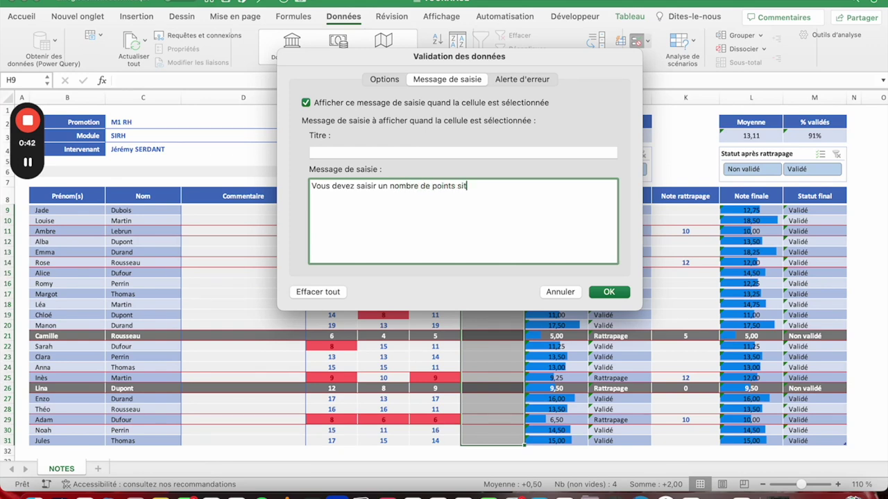
pyautogui.write(' entre -')
pyautogui.write('2 e')
pyautogui.click(456, 186)
pyautogui.write('(bonus/malus)')
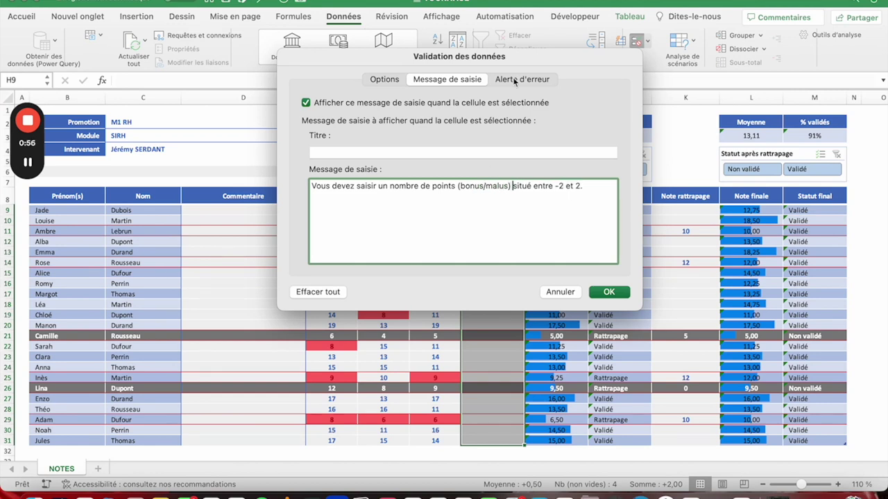
# Set the Bonus/Malus error alert to 'La valeur saisie doit être un nombre de points situé entre -2 et 2.'
pyautogui.click(521, 79)
pyautogui.click(511, 201)
pyautogui.write('La valeur saisie doit être un nombre de points situé e')
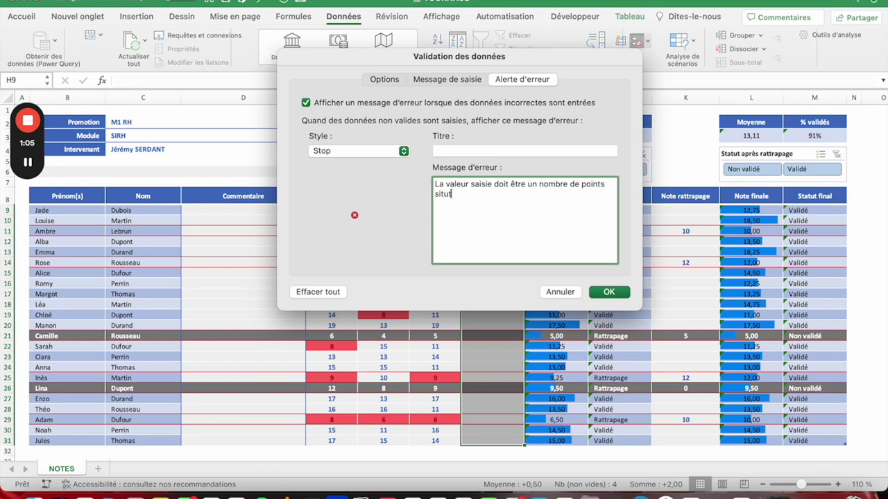
pyautogui.write('ntre -2 et')
pyautogui.click(507, 211)
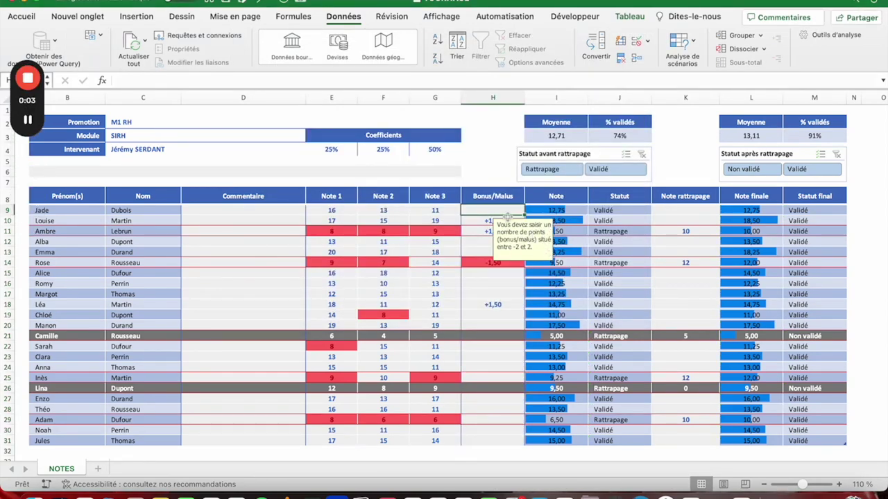
pyautogui.write('-4')
pyautogui.press('Return')
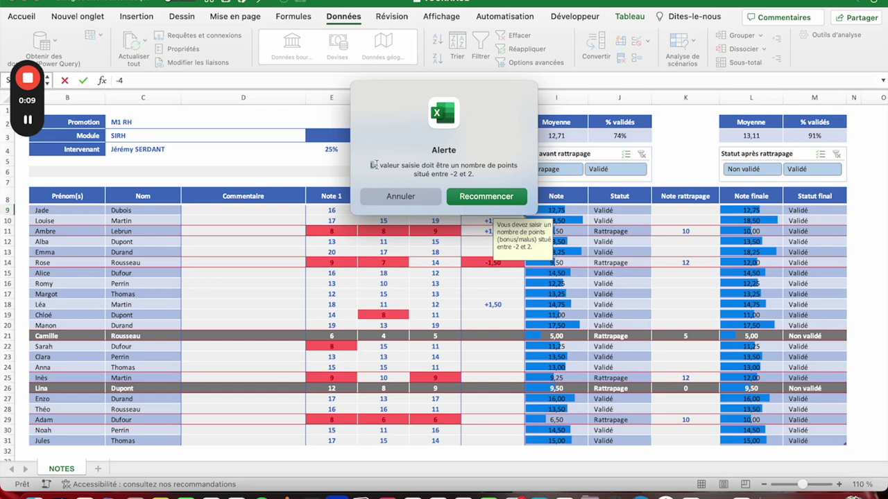
pyautogui.moveTo(369, 165); pyautogui.dragTo(477, 174)
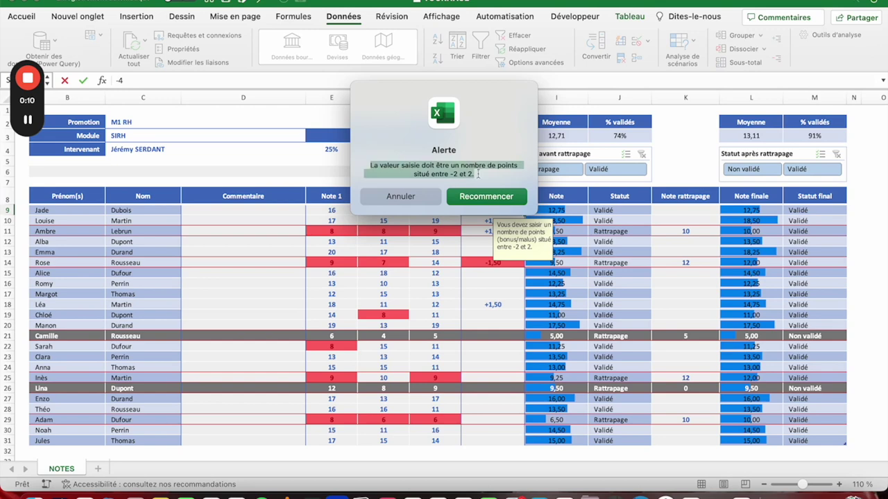
pyautogui.click(402, 196)
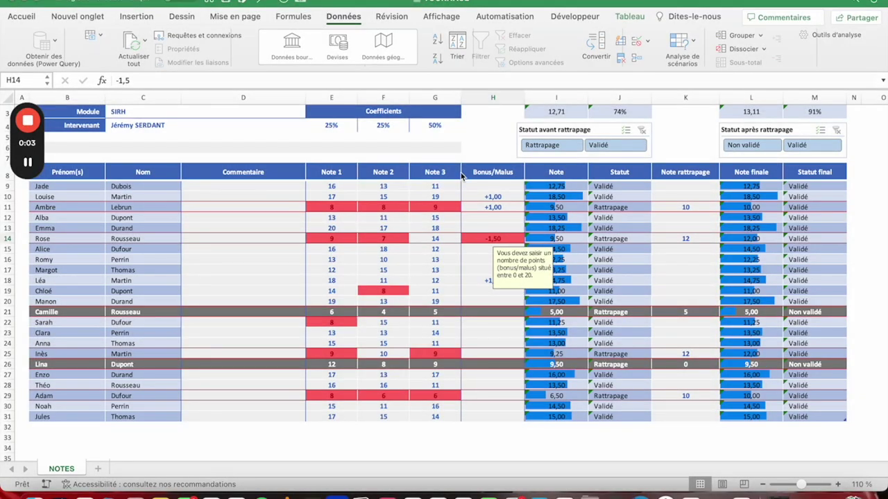
pyautogui.click(666, 184)
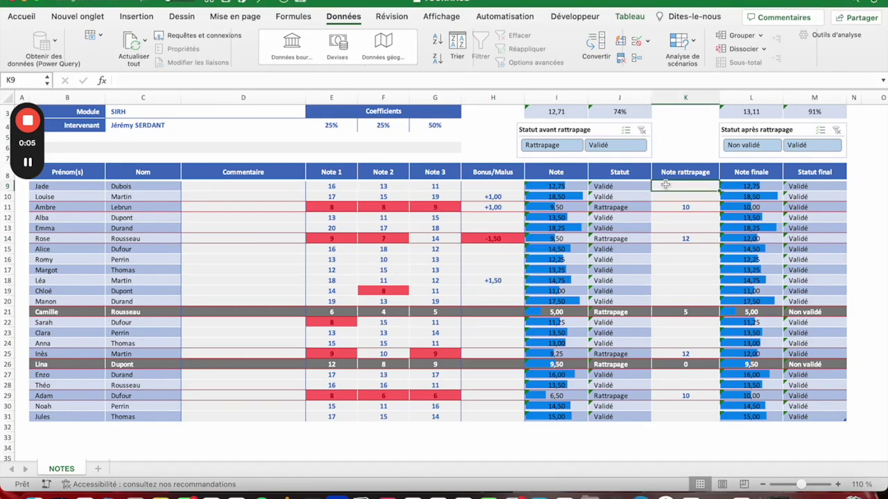
# Copy E9 and paste only its validation onto K9:K31 with Paste Special > Validation
pyautogui.click(330, 186)
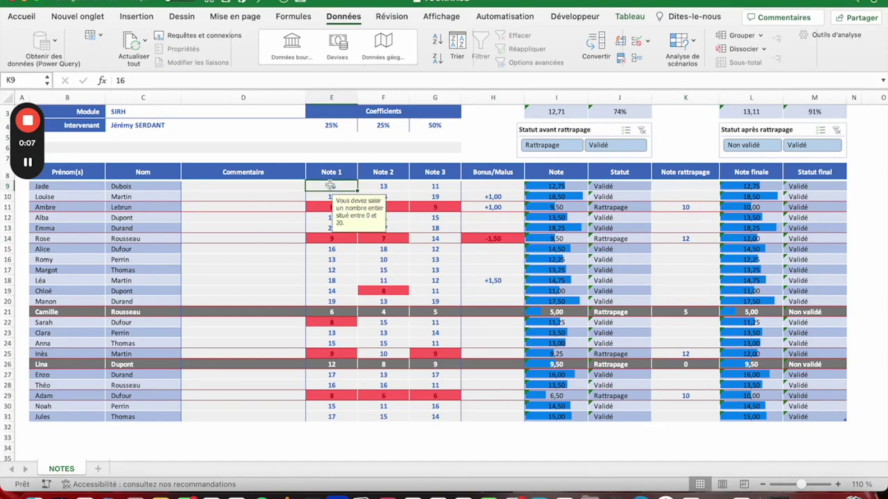
pyautogui.moveTo(330, 186); pyautogui.dragTo(333, 183)
pyautogui.press('super+c')
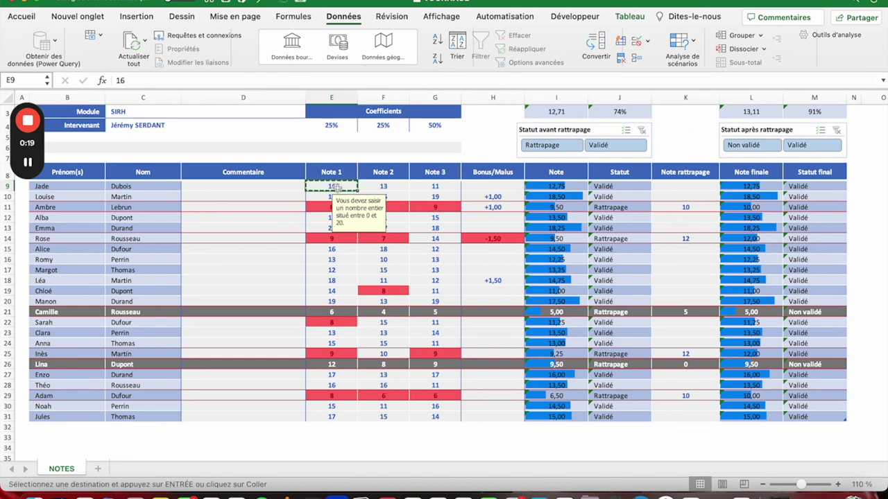
pyautogui.click(683, 186)
pyautogui.moveTo(683, 186); pyautogui.dragTo(685, 417)
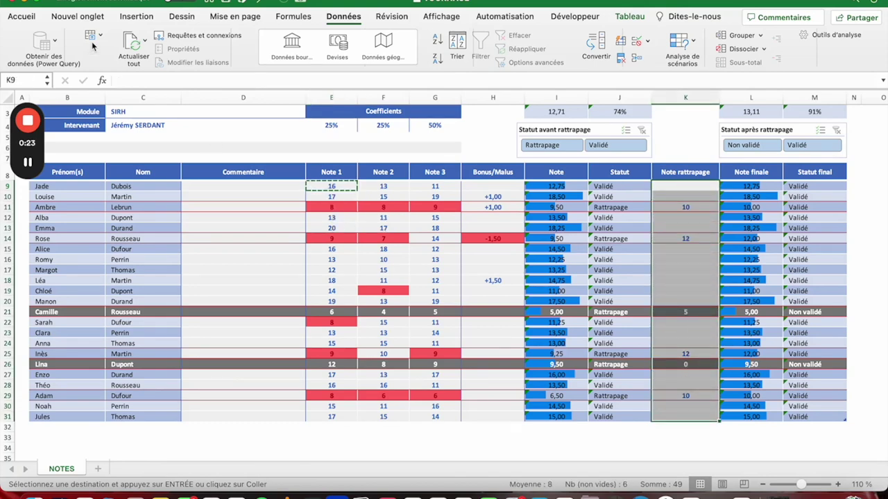
pyautogui.click(21, 16)
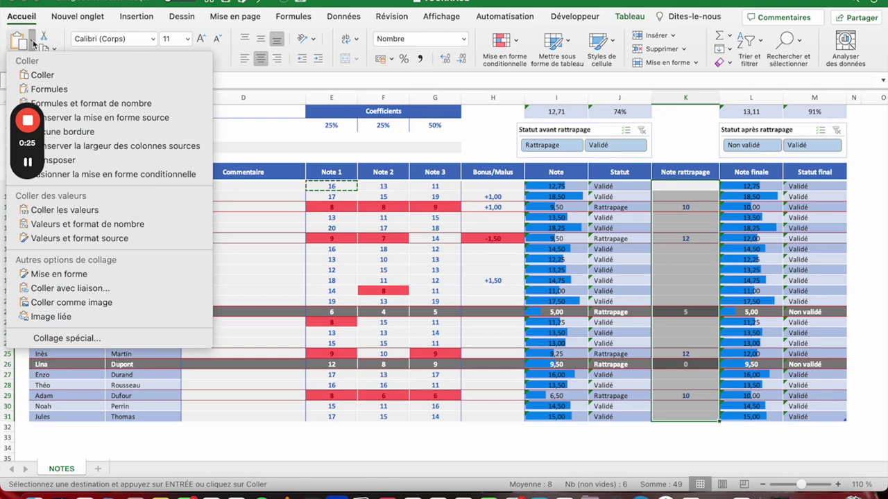
pyautogui.click(58, 339)
pyautogui.click(345, 167)
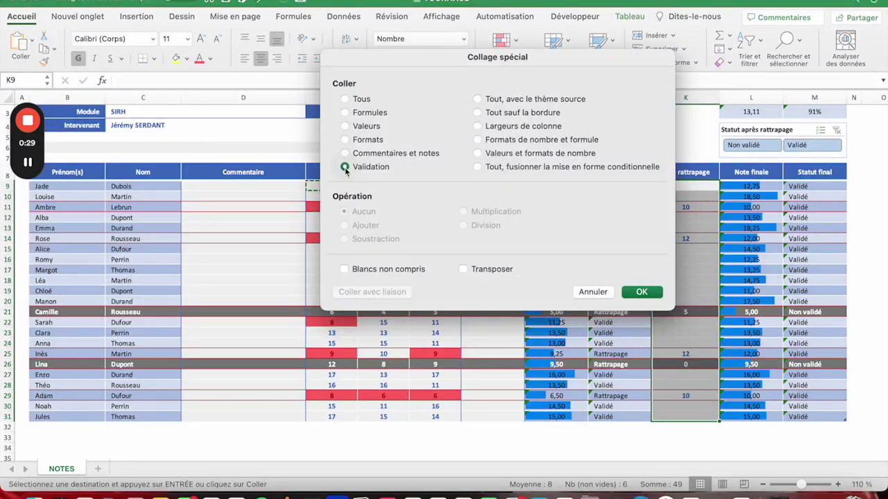
pyautogui.click(650, 294)
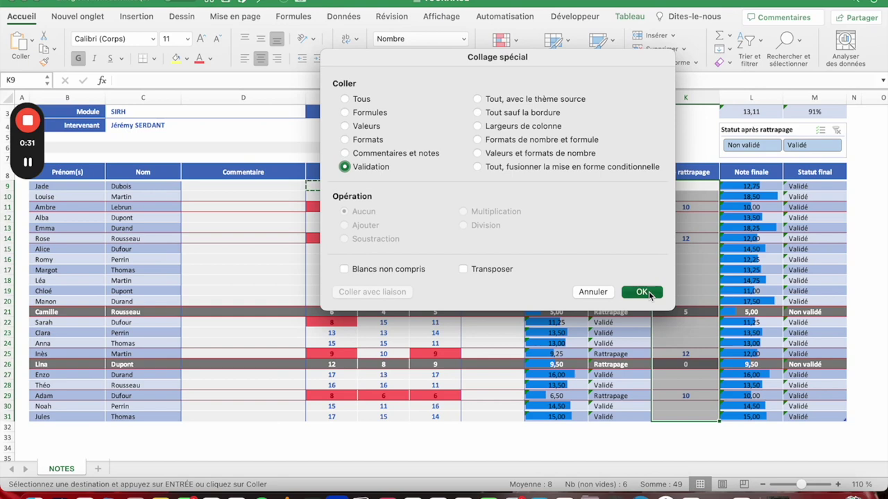
pyautogui.click(664, 187)
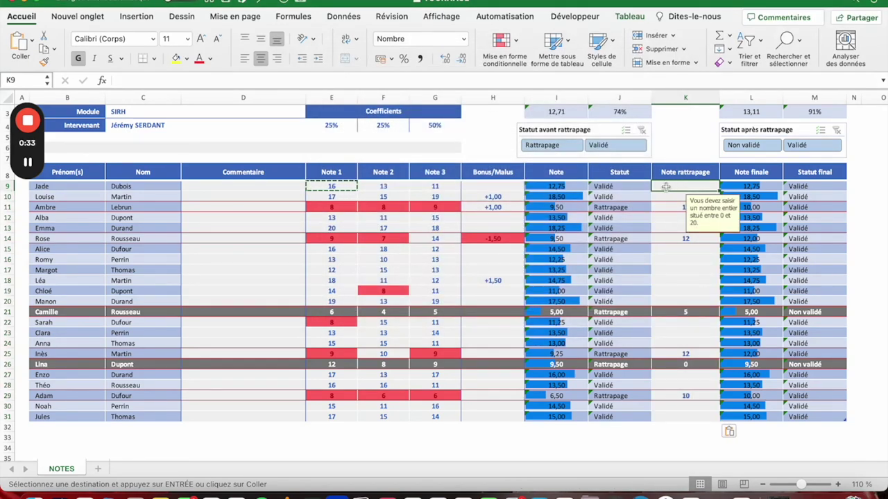
pyautogui.press('Down')
pyautogui.click(664, 187)
pyautogui.write('23')
pyautogui.press('Return')
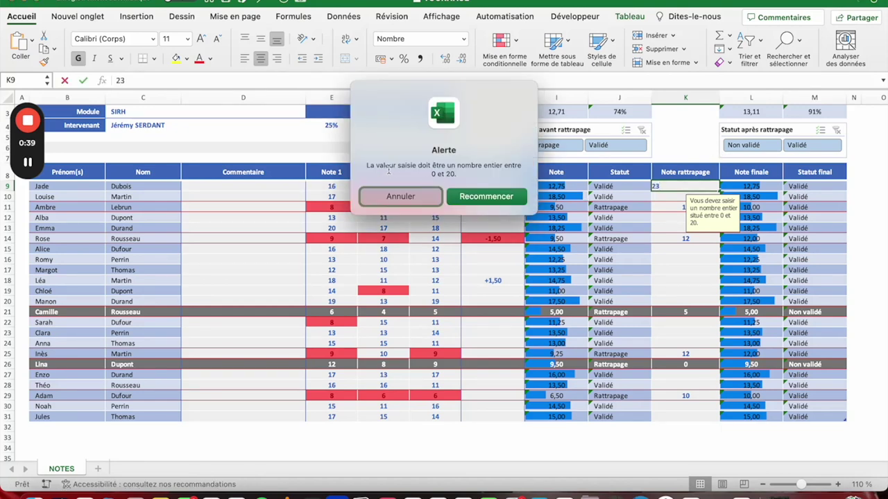
pyautogui.click(389, 200)
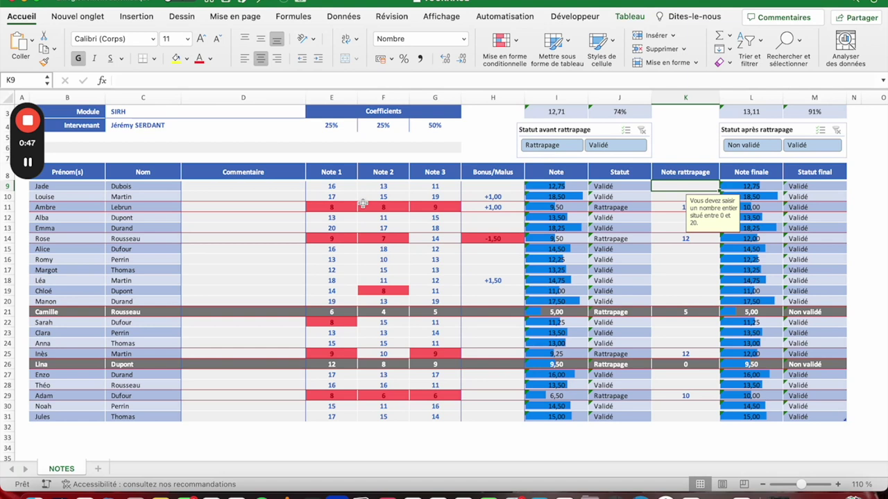
pyautogui.click(323, 184)
pyautogui.moveTo(679, 186); pyautogui.dragTo(692, 411)
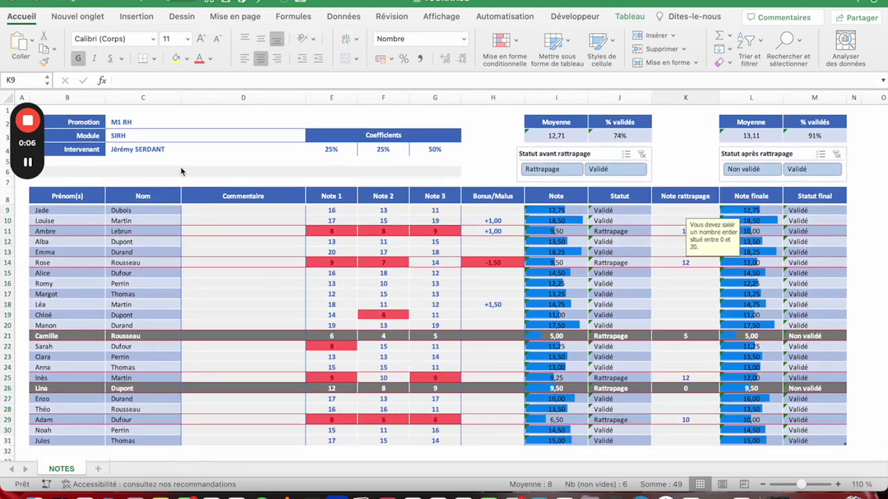
pyautogui.hotkey('ctrl', 'space')
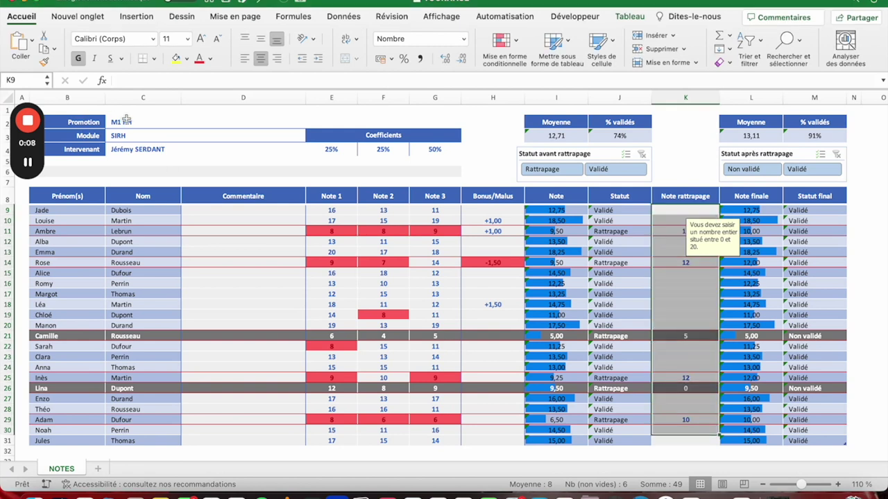
# Select the entire sheet and tick Locked in Format Cells > Protection
pyautogui.click(218, 210)
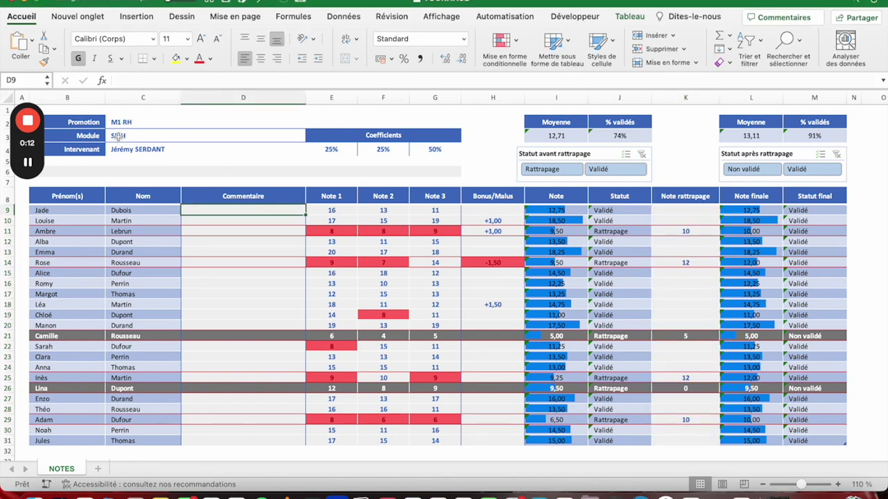
pyautogui.click(8, 99)
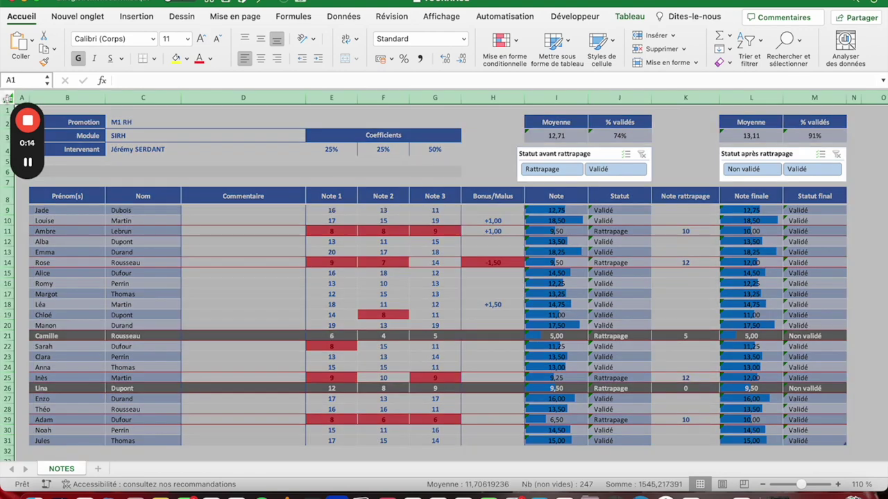
pyautogui.rightClick(257, 172)
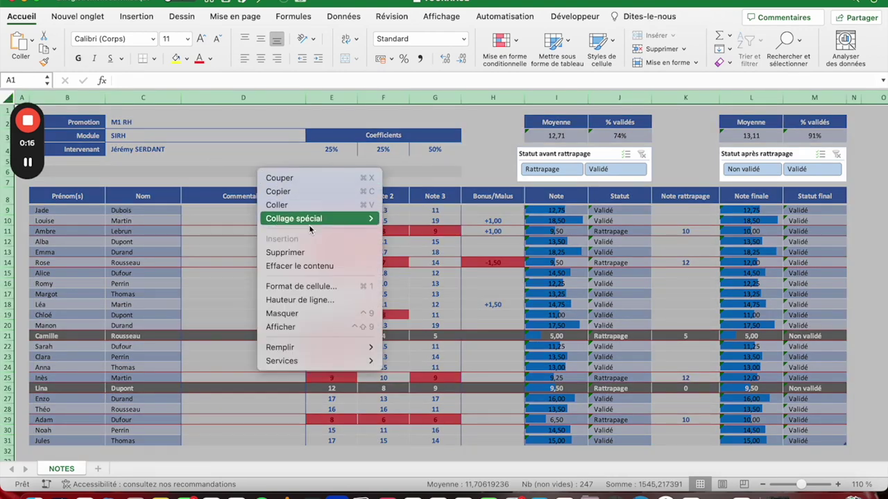
pyautogui.click(313, 293)
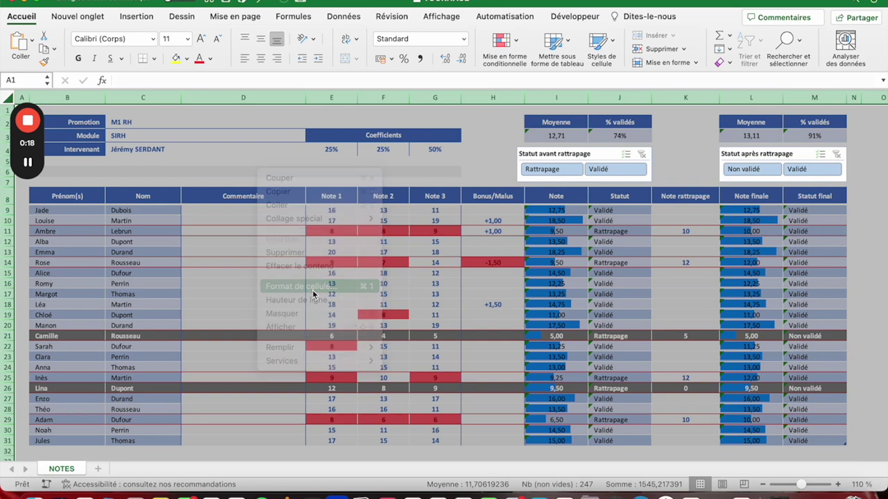
pyautogui.click(152, 193)
pyautogui.click(593, 454)
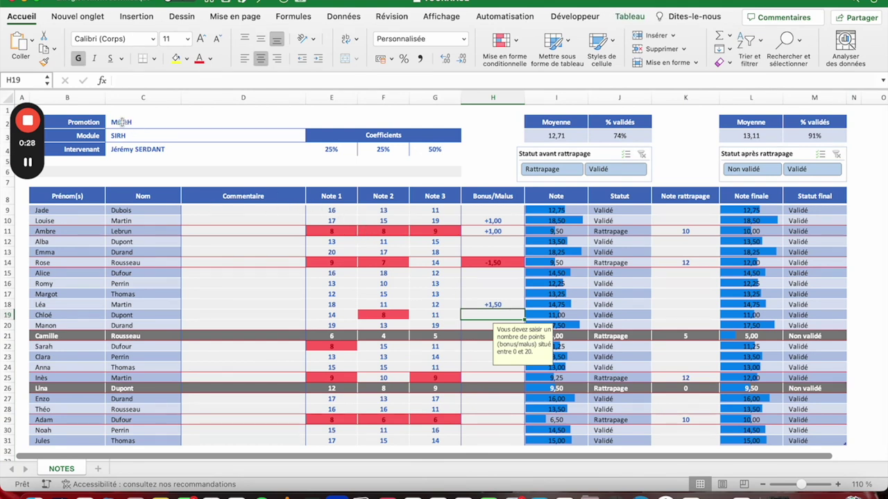
# Select C2:C4, E4:G4, D9:H31 and K9:K31 and clear their Locked protection setting
pyautogui.moveTo(121, 122); pyautogui.dragTo(138, 149)
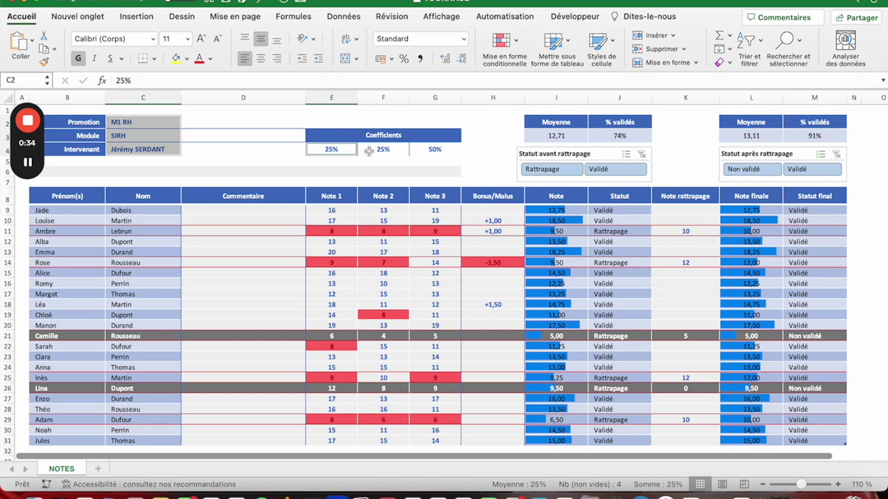
pyautogui.moveTo(331, 149); pyautogui.dragTo(435, 149)
pyautogui.moveTo(333, 213); pyautogui.dragTo(493, 435)
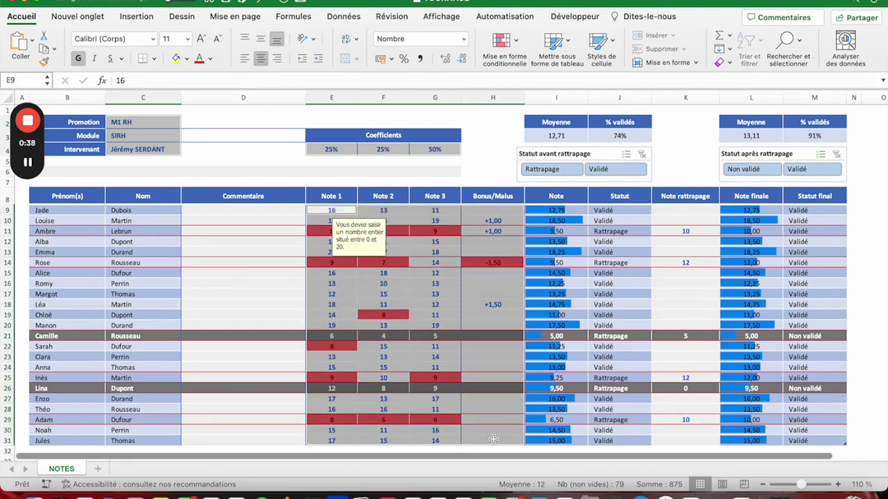
pyautogui.moveTo(270, 213); pyautogui.dragTo(274, 441)
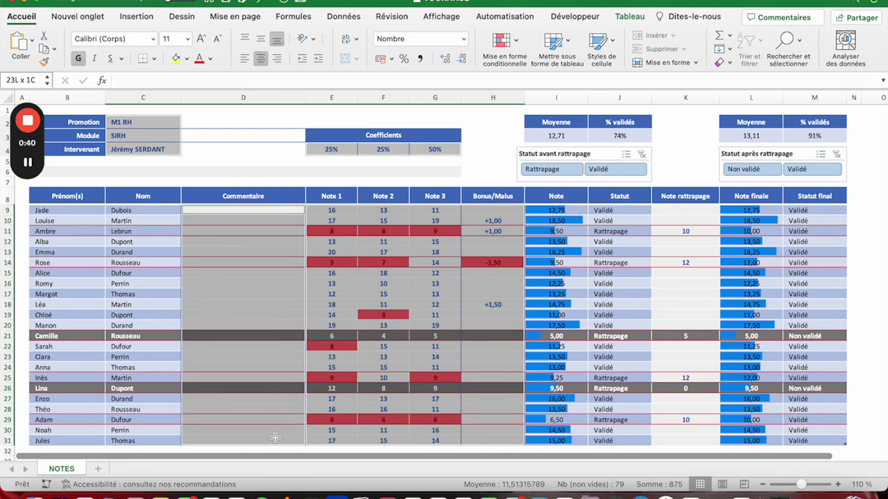
pyautogui.keyDown('super'); pyautogui.click(677, 210); pyautogui.keyUp('super')
pyautogui.moveTo(678, 210); pyautogui.dragTo(685, 441)
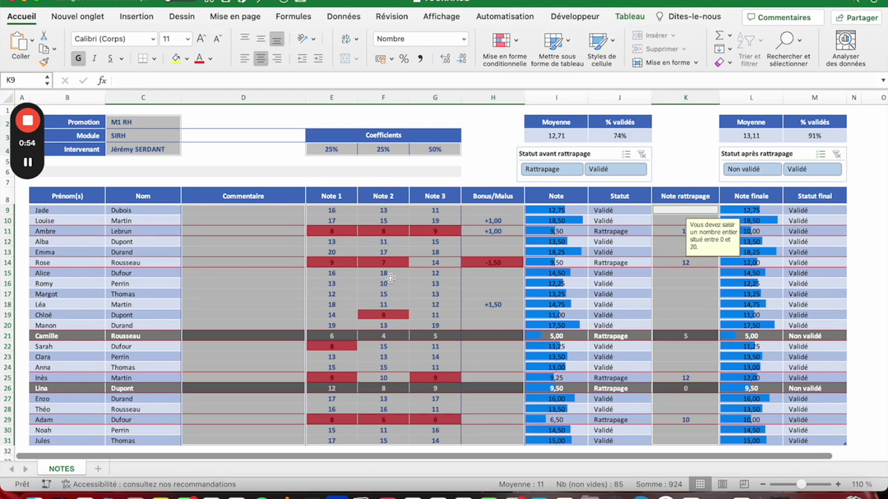
pyautogui.rightClick(293, 238)
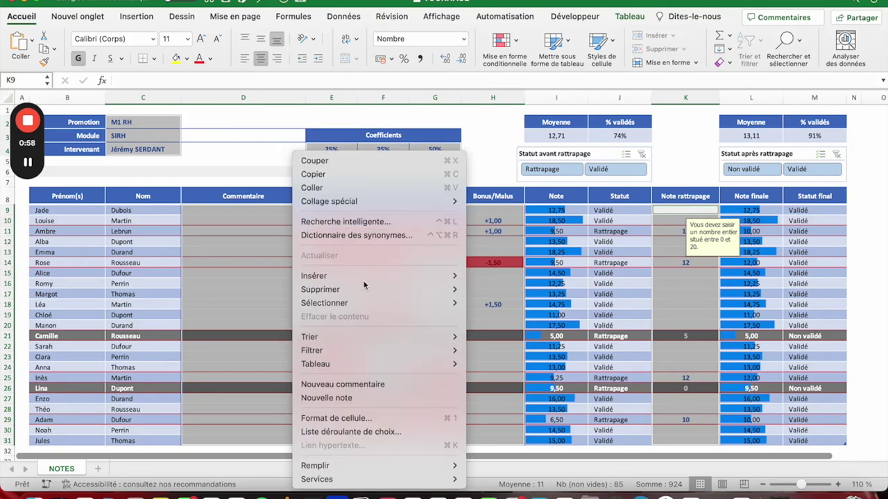
pyautogui.click(329, 418)
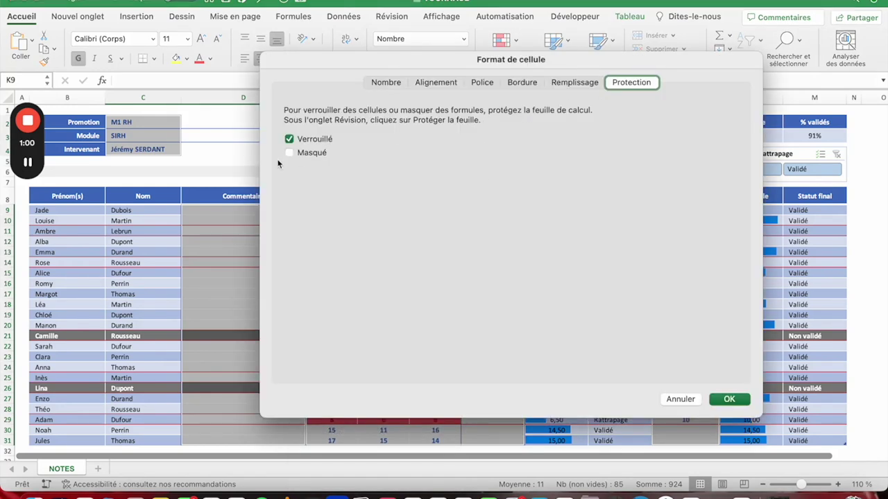
pyautogui.click(289, 139)
pyautogui.click(733, 400)
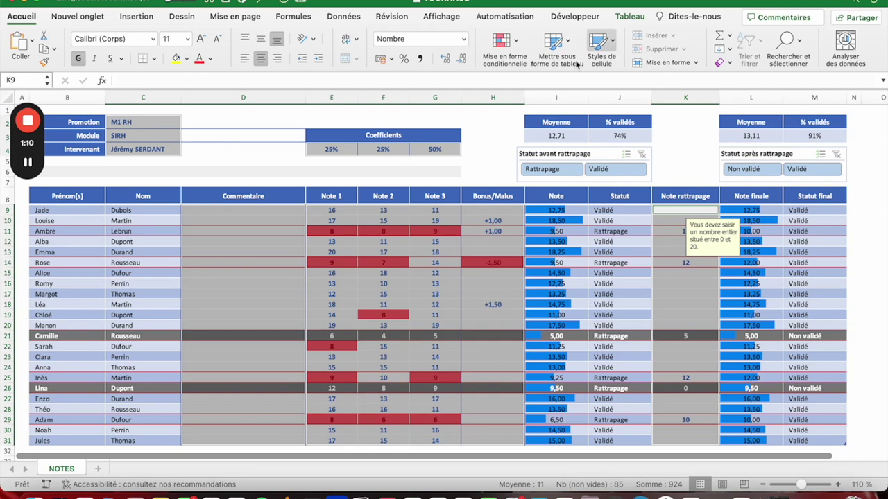
# Protect the NOTES sheet from the Review tab with default permissions and no password
pyautogui.click(392, 16)
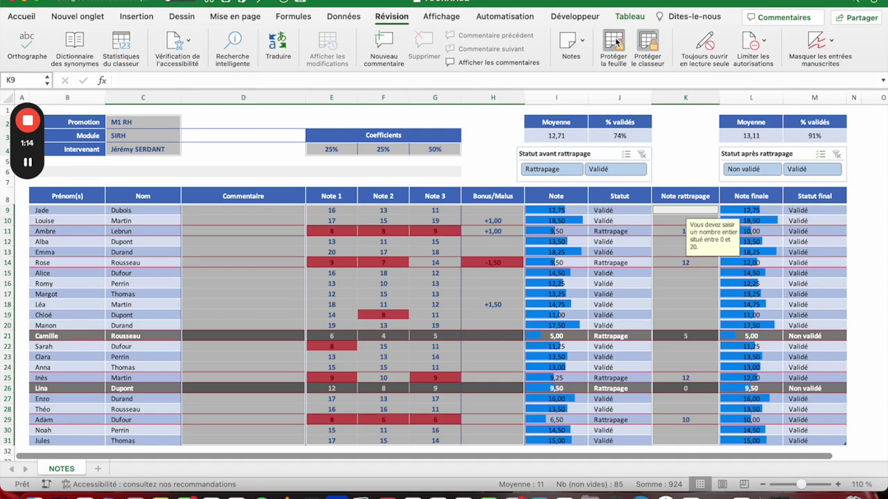
pyautogui.click(614, 45)
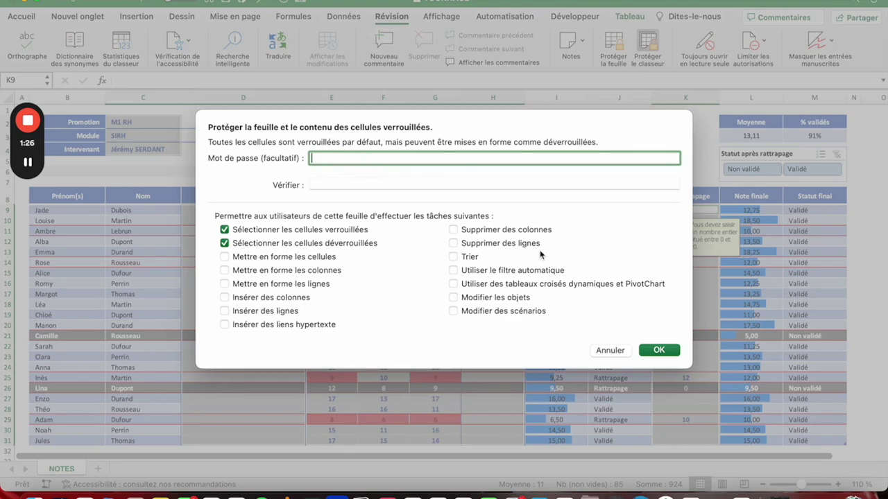
pyautogui.click(658, 350)
pyautogui.press('Tab')
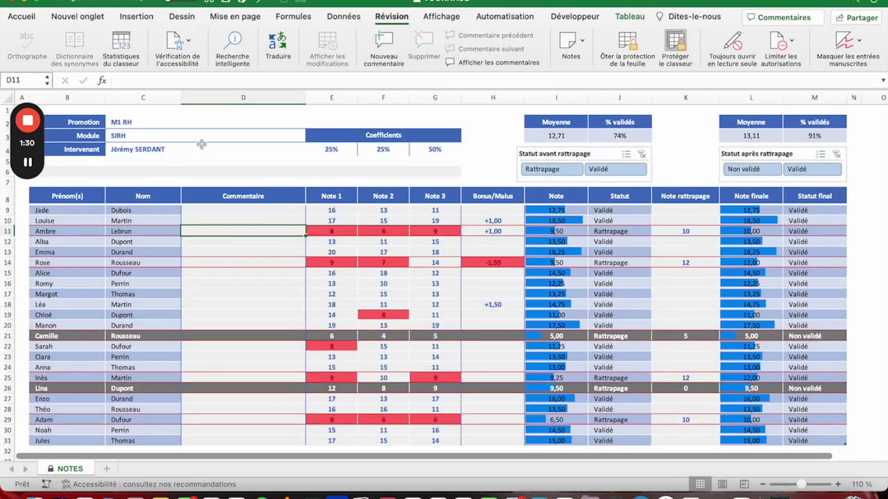
pyautogui.doubleClick(128, 210)
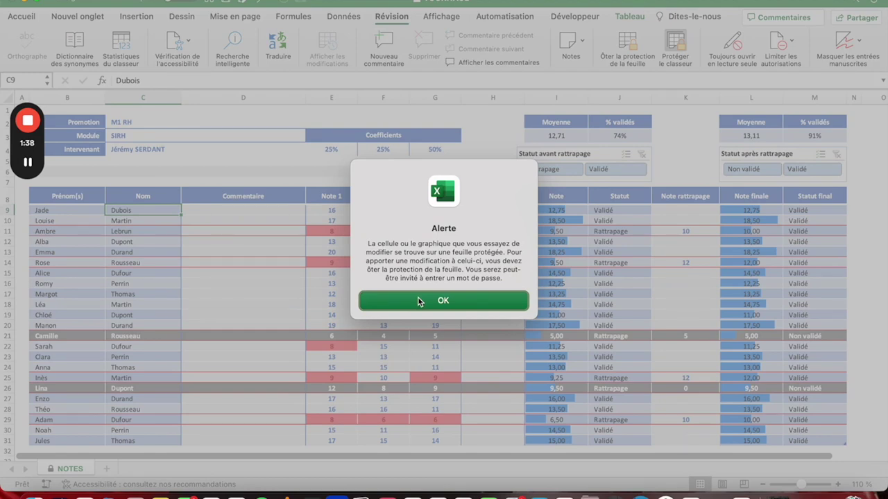
pyautogui.click(419, 302)
pyautogui.doubleClick(331, 150)
pyautogui.click(467, 303)
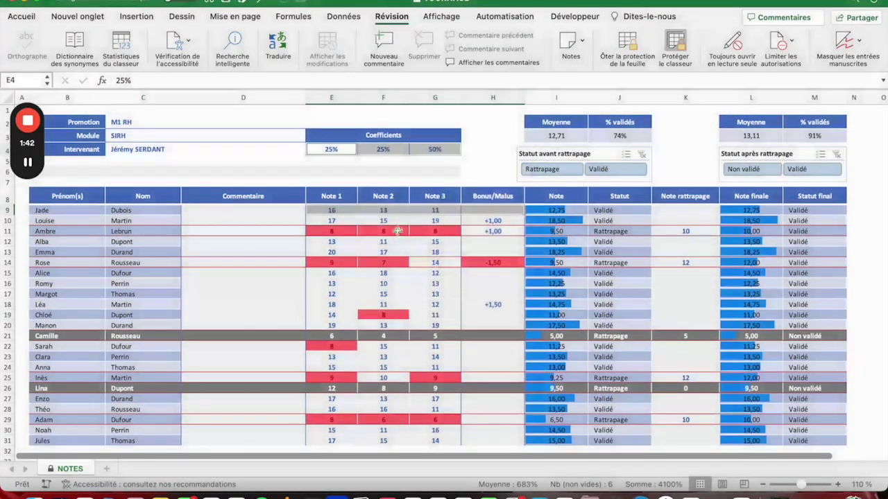
pyautogui.click(337, 212)
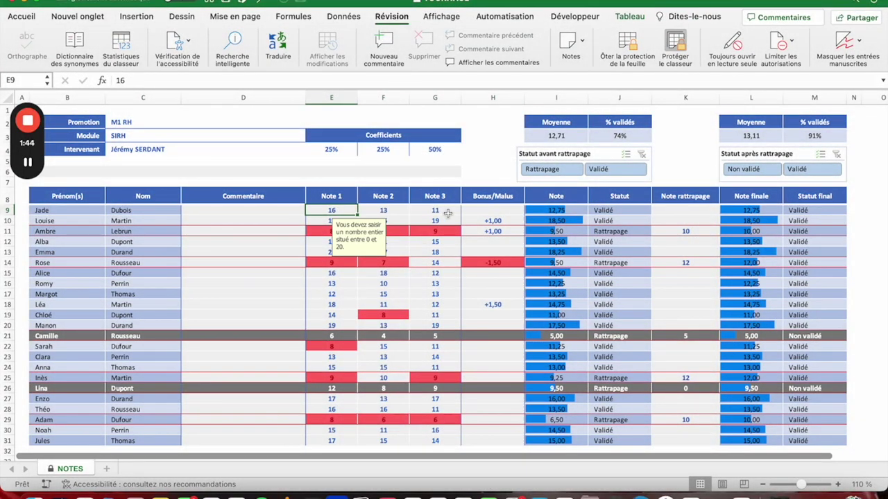
pyautogui.write('20')
pyautogui.press('Return')
pyautogui.doubleClick(574, 214)
pyautogui.click(470, 297)
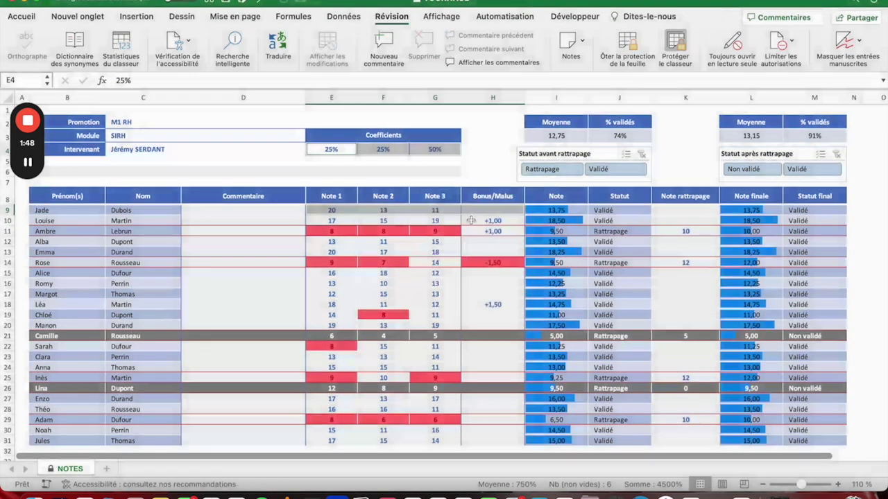
pyautogui.hotkey('ctrl', 'z')
pyautogui.click(386, 211)
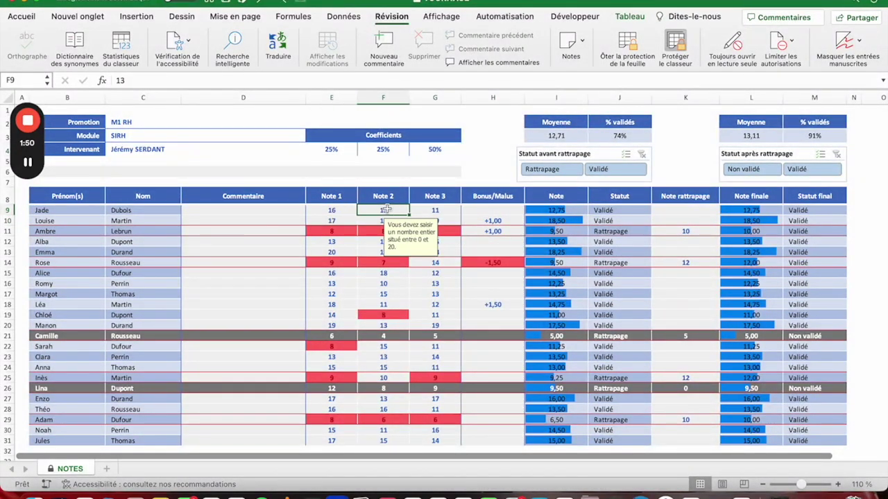